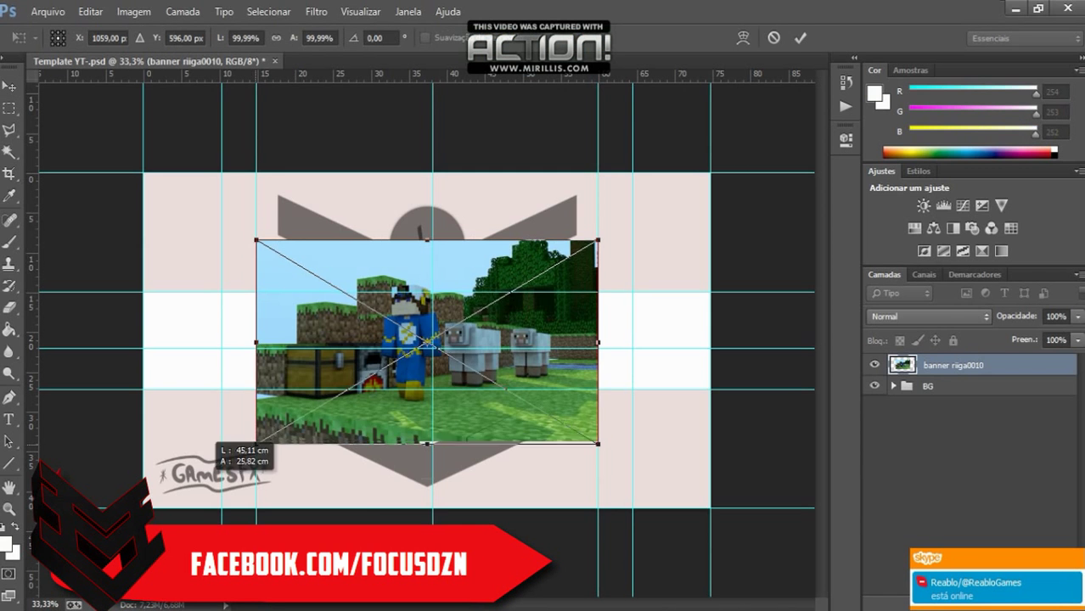
Scale and position the placed banner image to fill the template canvas, and apply the transformation.
left_click_drag(204, 458, 146, 494)
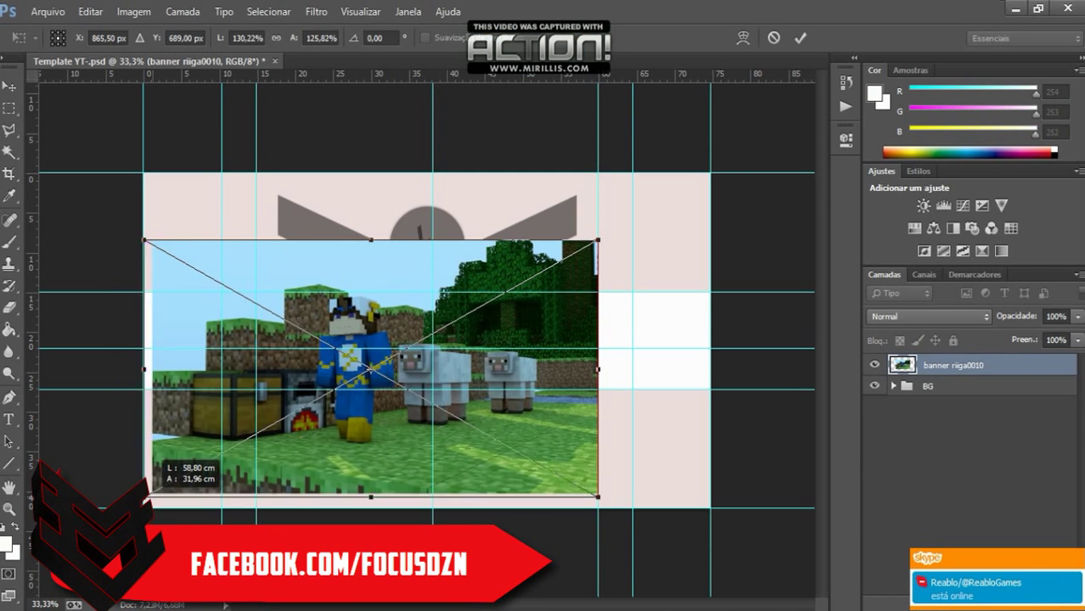
left_click_drag(599, 240, 710, 174)
left_click_drag(527, 290, 527, 316)
left_click_drag(710, 532, 670, 507)
left_click_drag(670, 196, 710, 195)
left_click_drag(710, 507, 710, 514)
left_click_drag(526, 340, 526, 322)
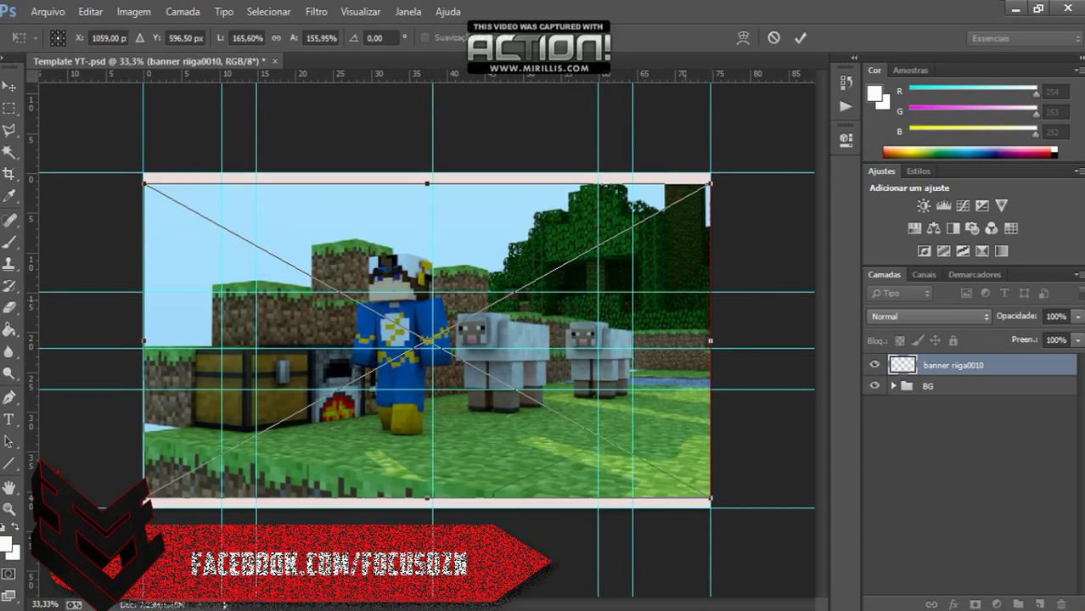
left_click_drag(143, 498, 143, 508)
left_click_drag(403, 401, 403, 425)
key("Return")
Copy the image's central strip between the horizontal guides to a new layer and delete the full image layer.
key("m")
left_click_drag(144, 292, 710, 390)
key("ctrl+j")
key("alt+bracketleft")
key("Delete")
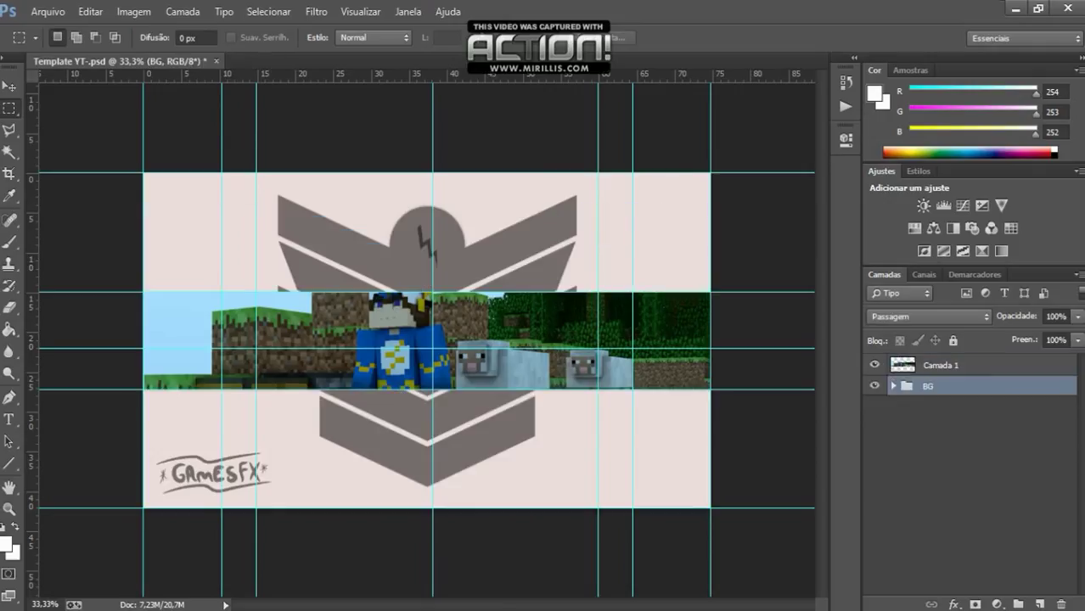
key("alt+bracketright")
key("z")
right_click(406, 239)
left_click(459, 249)
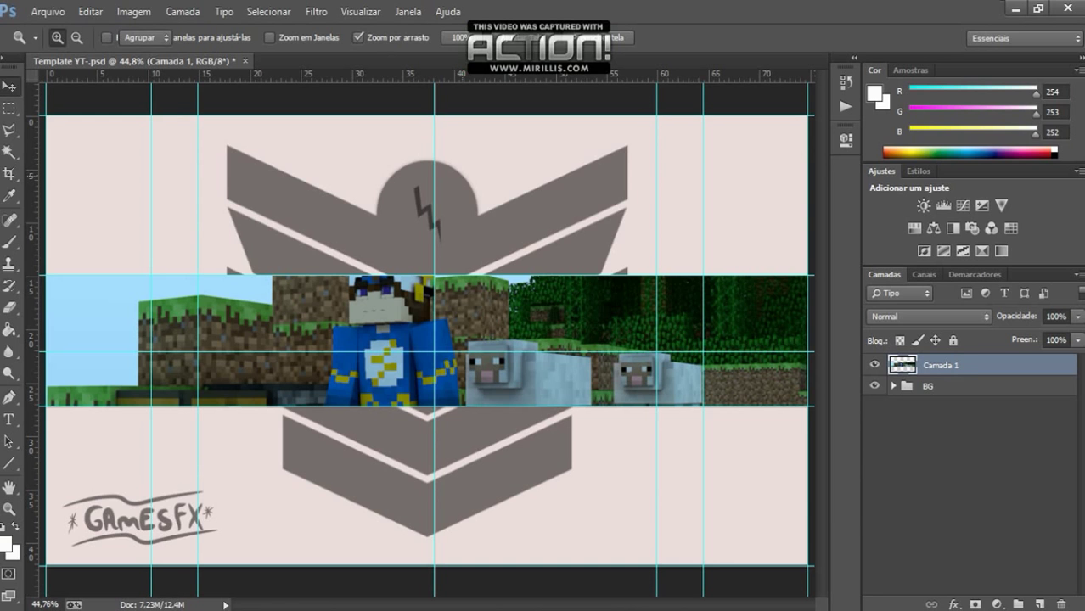
key("ctrl+t")
key("Return")
key("v")
key("ctrl+h")
key("alt+a")
Open the Pack 2k [GamesFX].psd file from the Pack 2k [GamesFX] folder inside Pack-Photoshop.
key("ctrl+o")
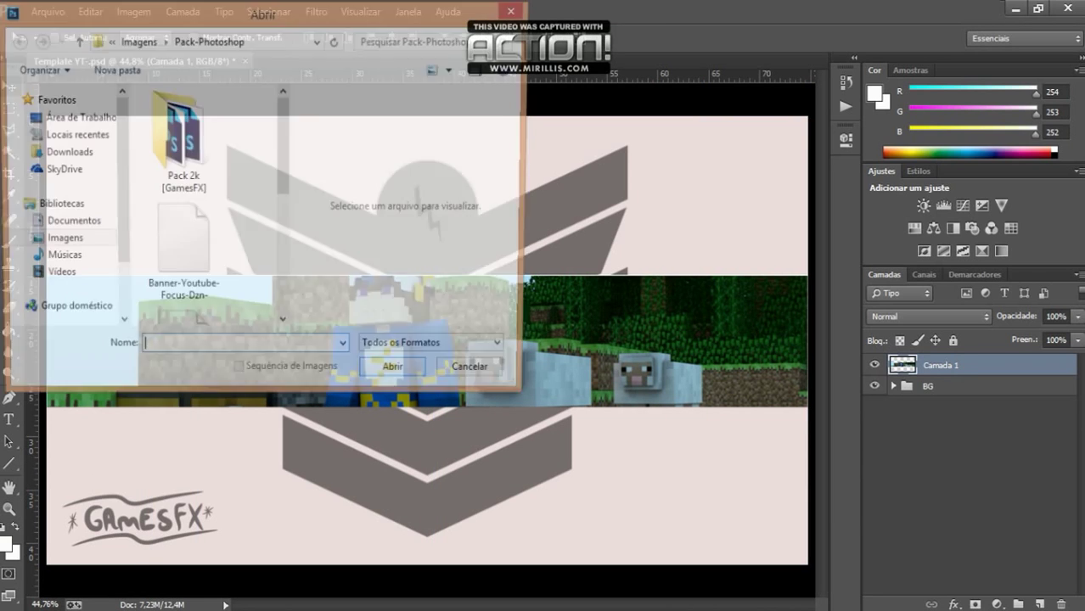
scroll(204, 208, "down", 2)
scroll(204, 208, "up", 2)
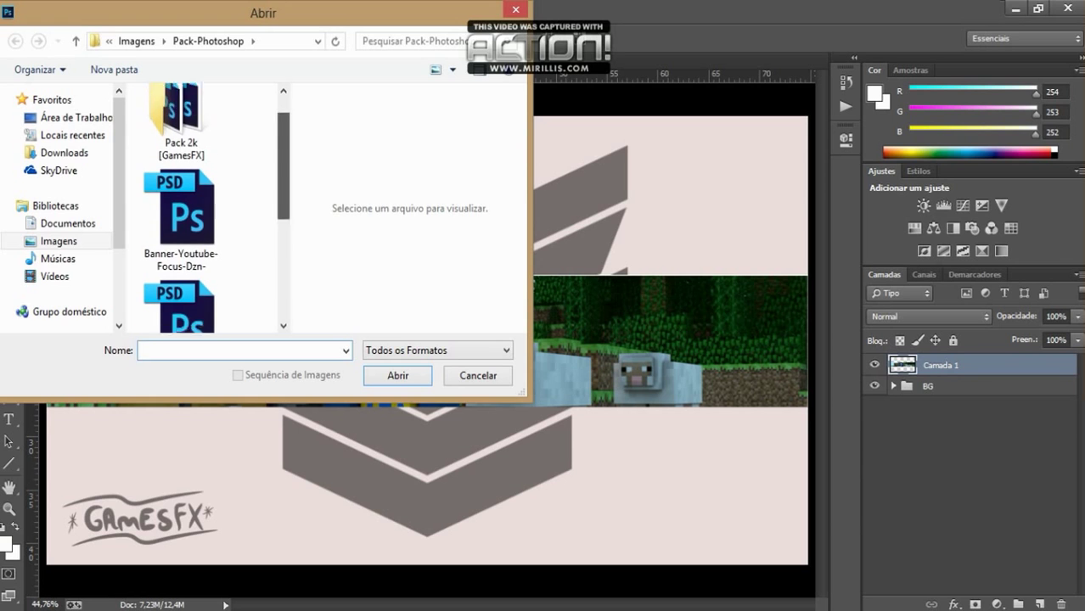
scroll(204, 208, "down", 3)
scroll(204, 208, "up", 3)
left_click(181, 140)
key("Return")
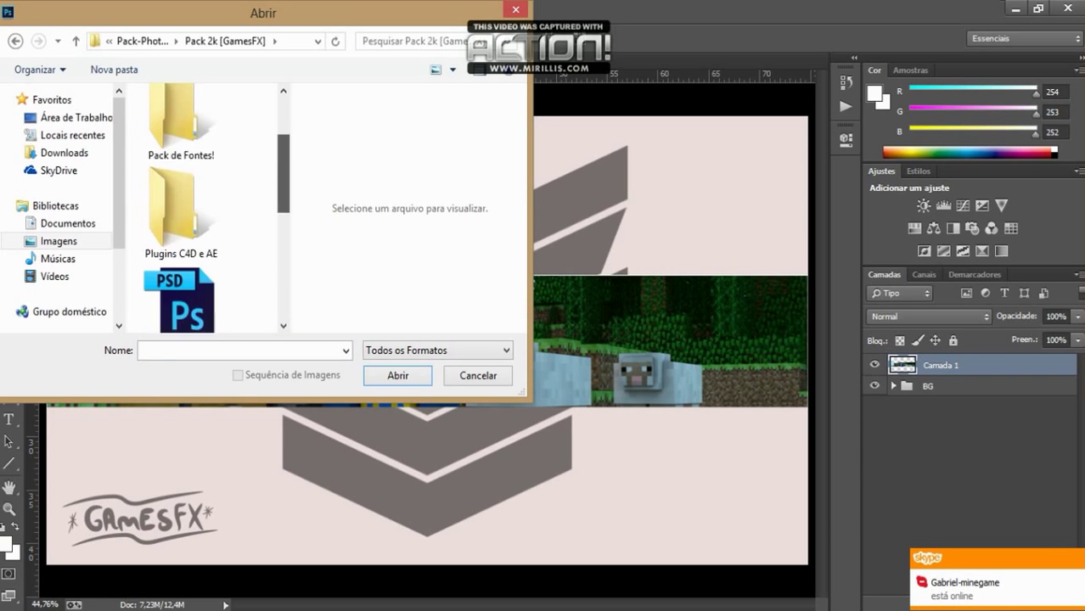
scroll(181, 208, "down", 1)
key("Return")
Switch to Skype and answer the contact's banner question, sending "oche tu nao sabe" and short remarks about the banner they already made.
key("alt+Tab")
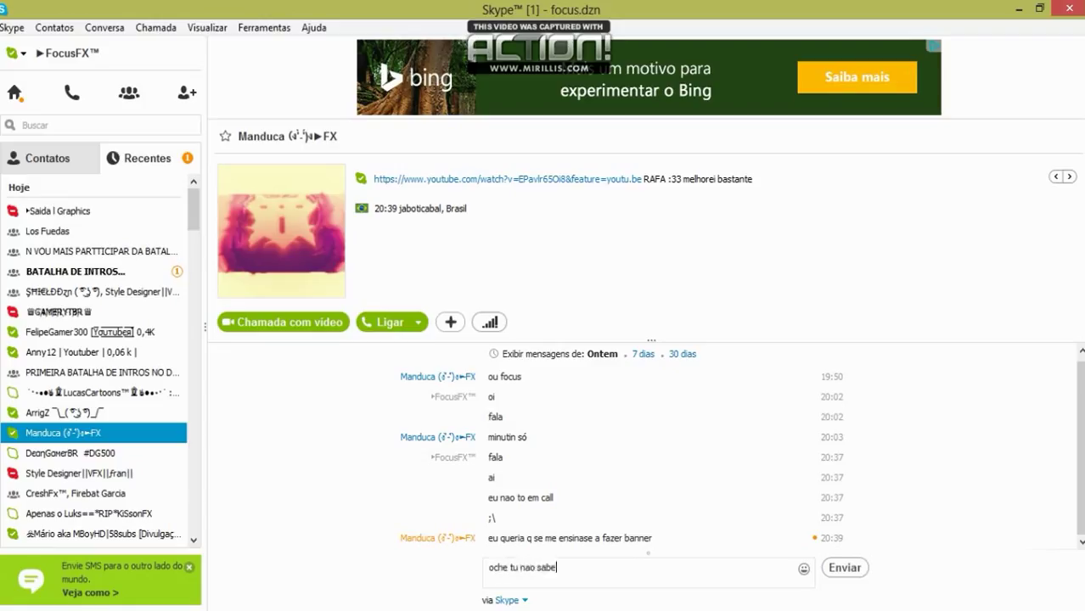
key("Return")
type("eu vi vc fazendo o ")
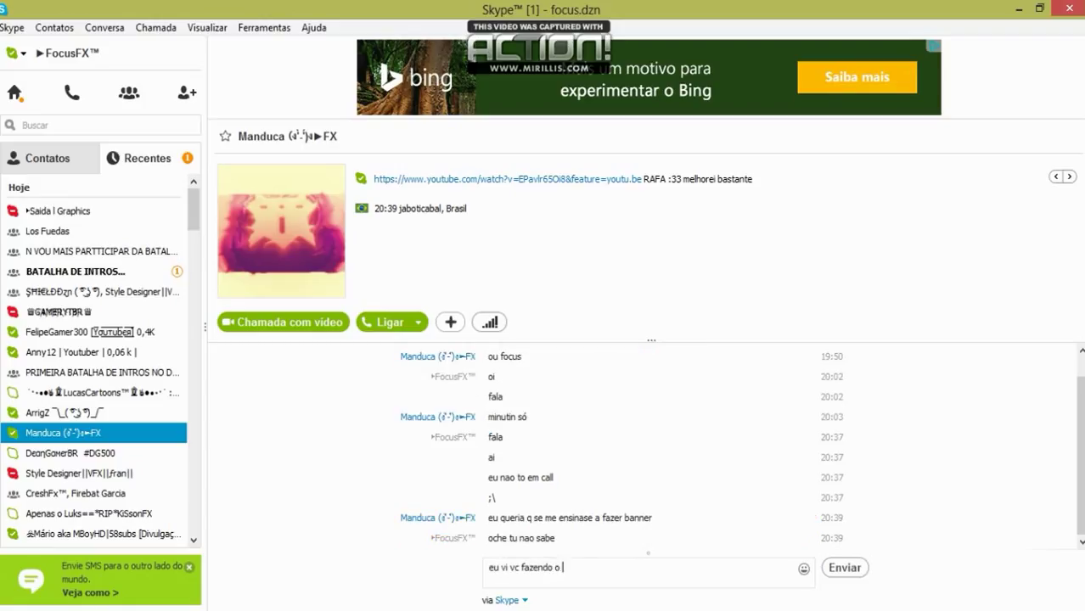
type("do cresh")
key("Return")
type("oche")
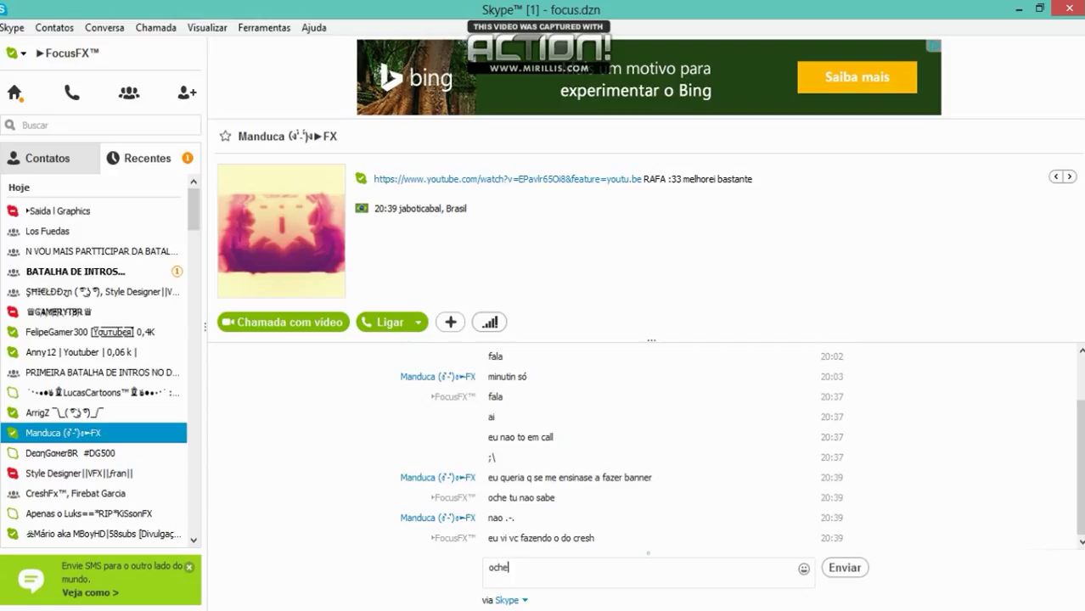
key("Return")
type("vc fez o do cresh")
key("Return")
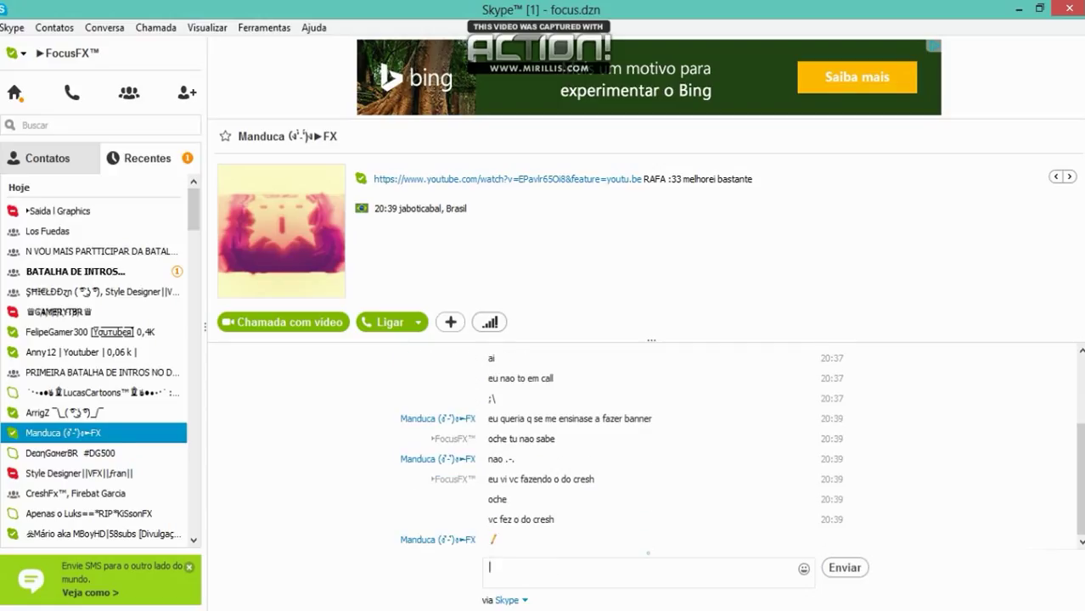
Check the unread group conversation, and reply in the previous chat with "kkkkkk", "nao fico nao fico legal" and a promise to teach the contact.
left_click(71, 271)
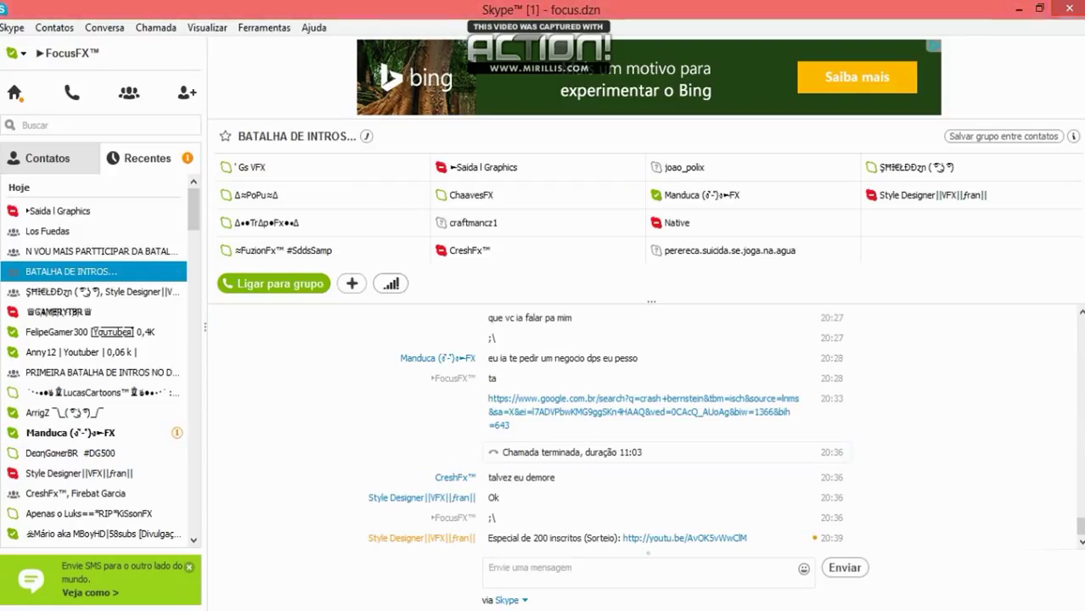
left_click(63, 433)
type("kkkkkk")
key("Return")
type("nao fi")
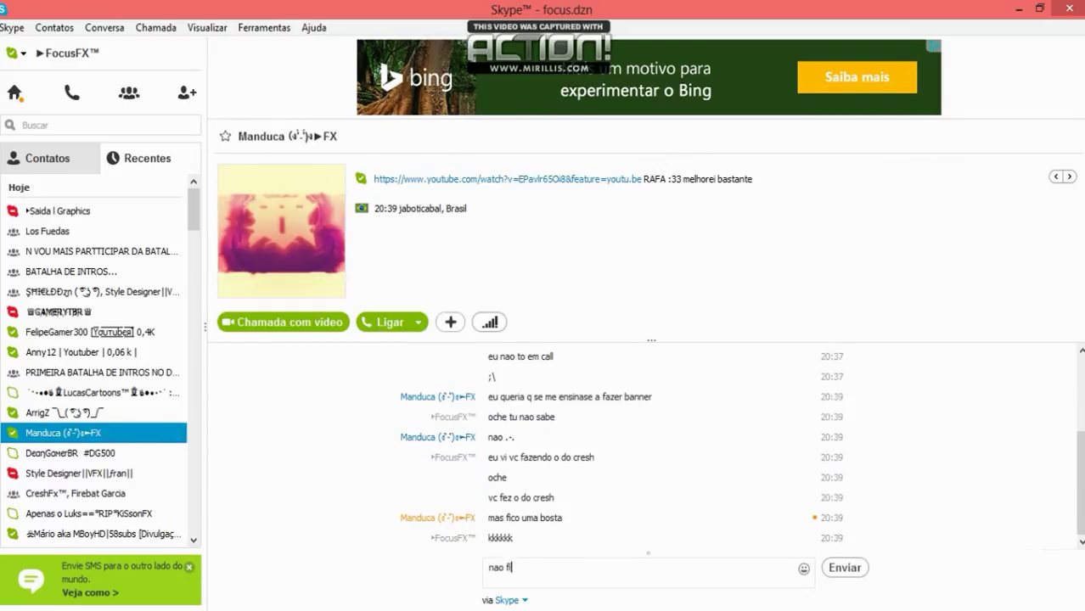
type("co nao fico legal")
key("Return")
type("depois eu t")
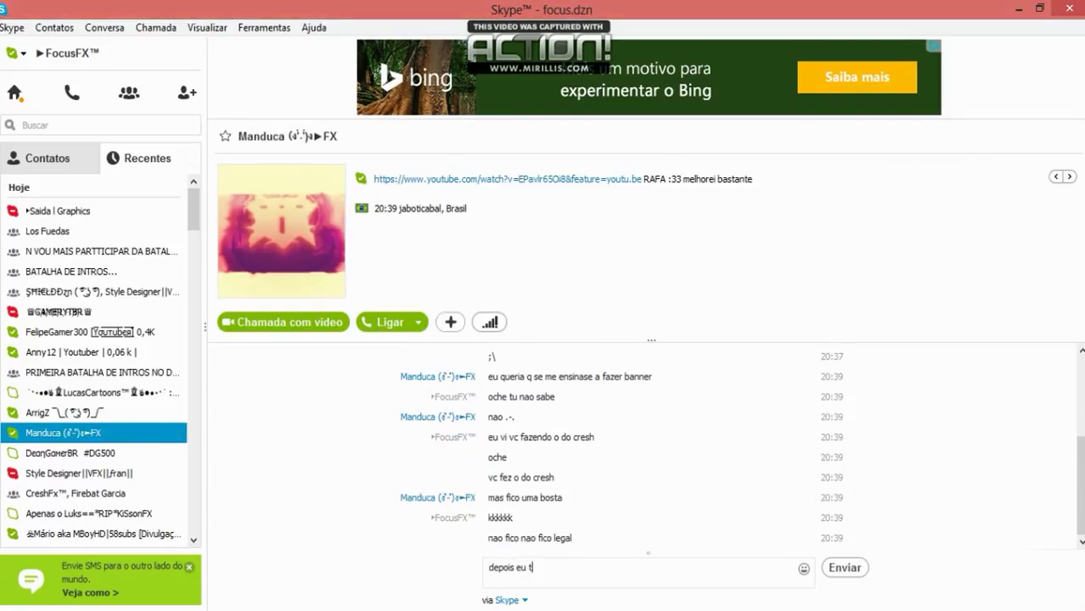
type("e enisno")
key("Return")
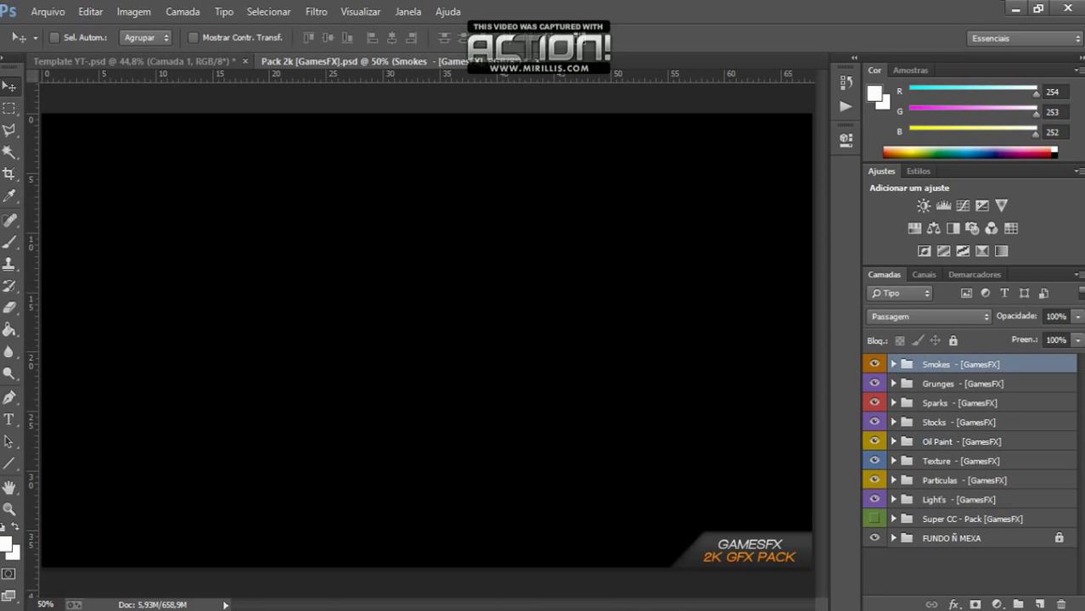
Add a Brightness/Contrast adjustment layer with contrast 37 above the image strip in Template YT-.psd.
key("ctrl+Tab")
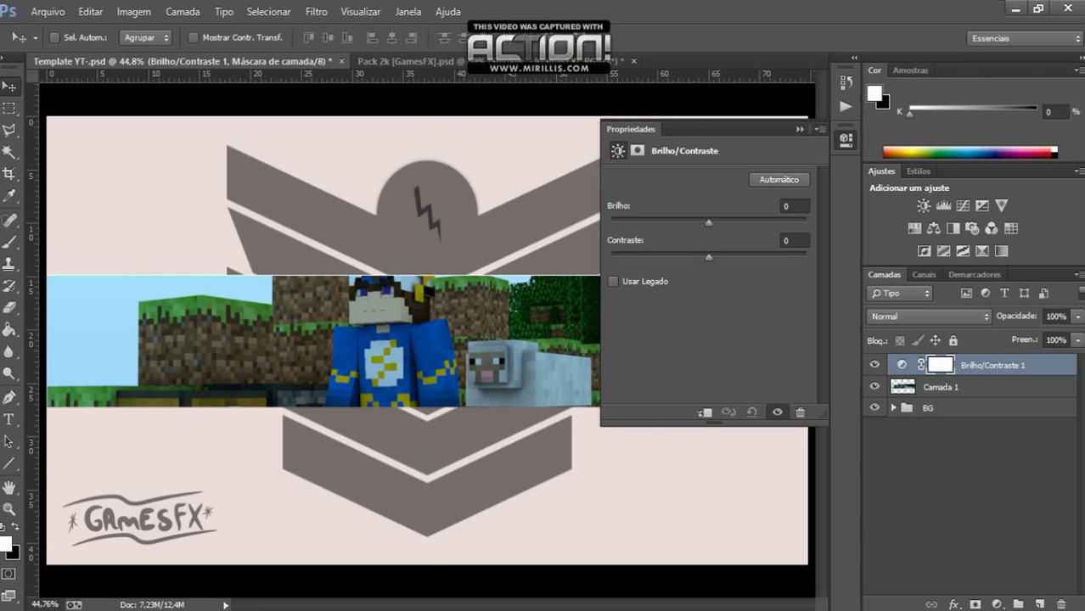
left_click_drag(710, 256, 783, 256)
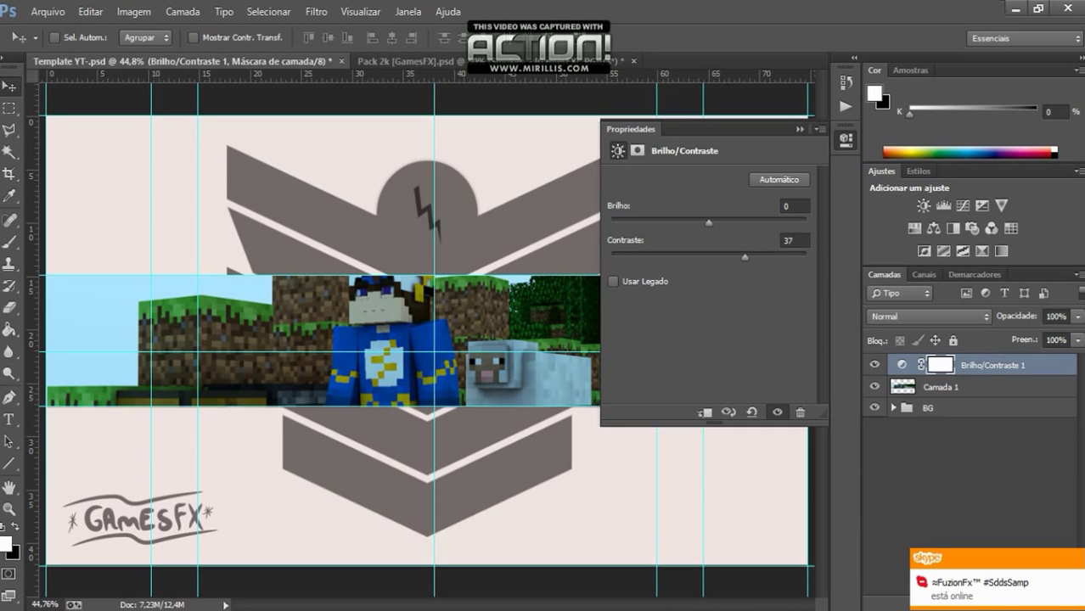
key("ctrl+Tab")
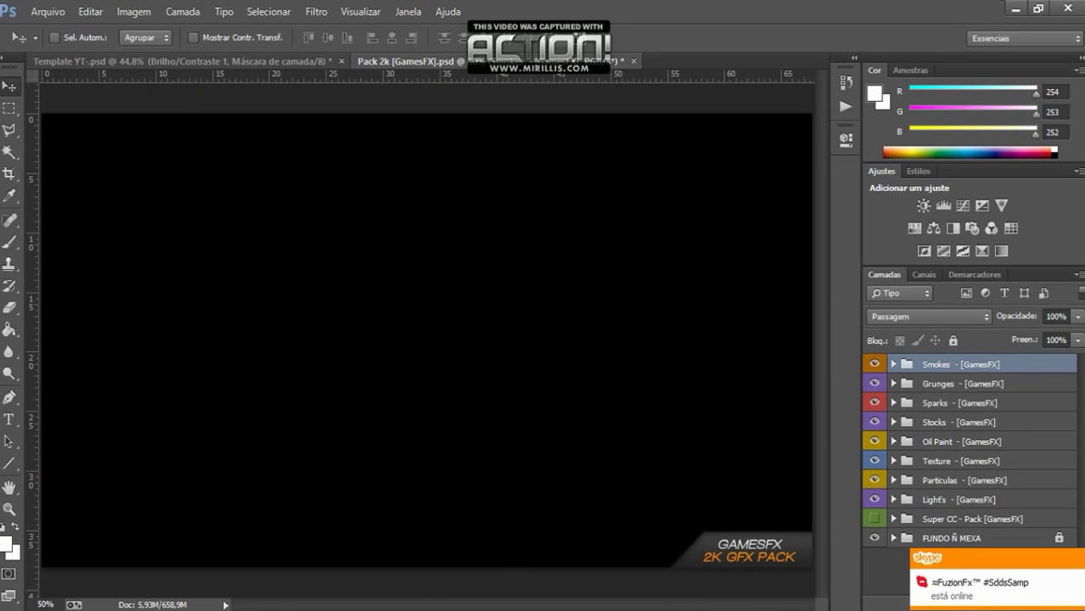
key("ctrl+Tab")
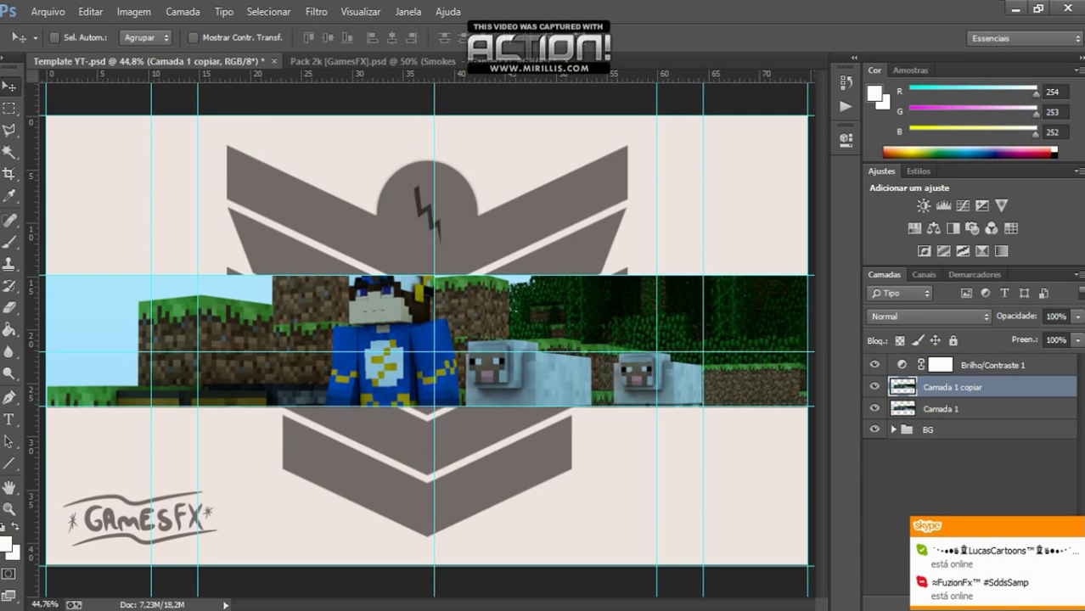
Try shifting the duplicated image strip to the left and lowering its opacity to 0%, and delete the duplicate.
left_click_drag(629, 336, 605, 336)
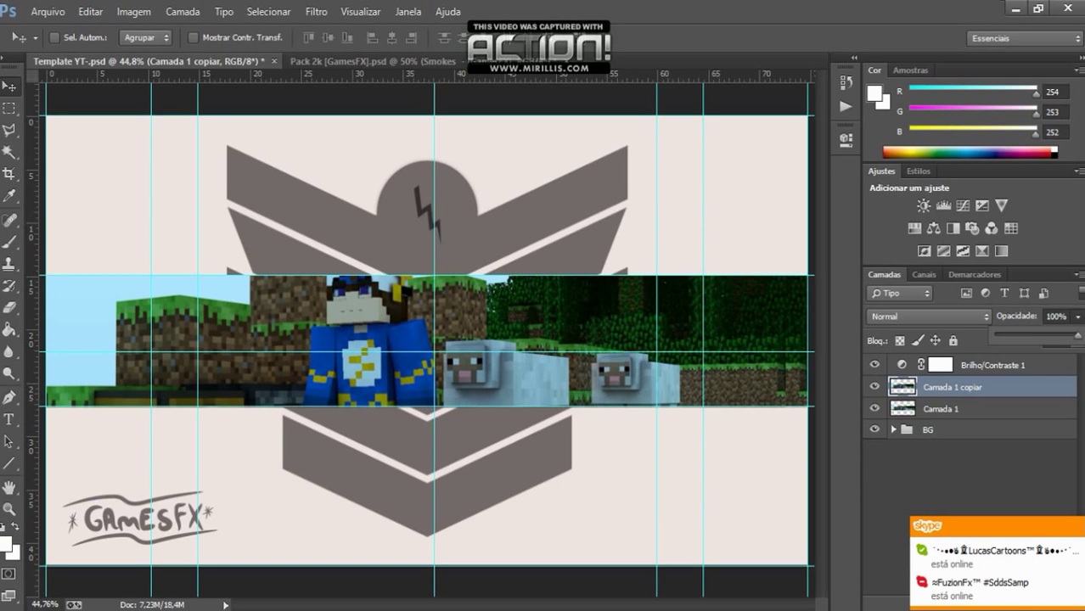
left_click_drag(1077, 336, 996, 335)
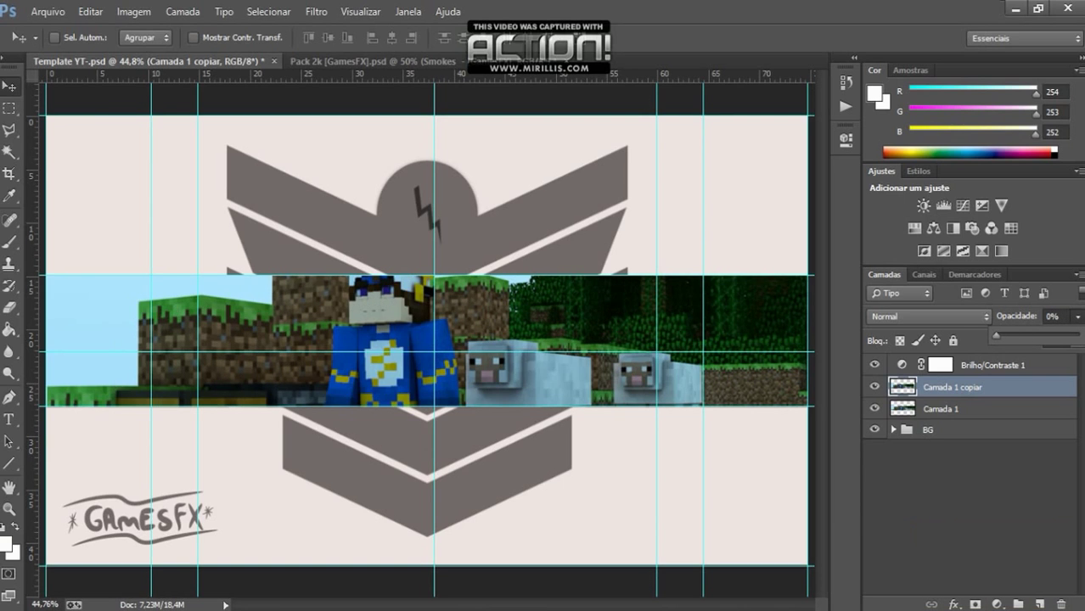
key("Delete")
Enable the Light - 04 layer in the pack file's Light's group and copy it into the banner template.
key("ctrl+Tab")
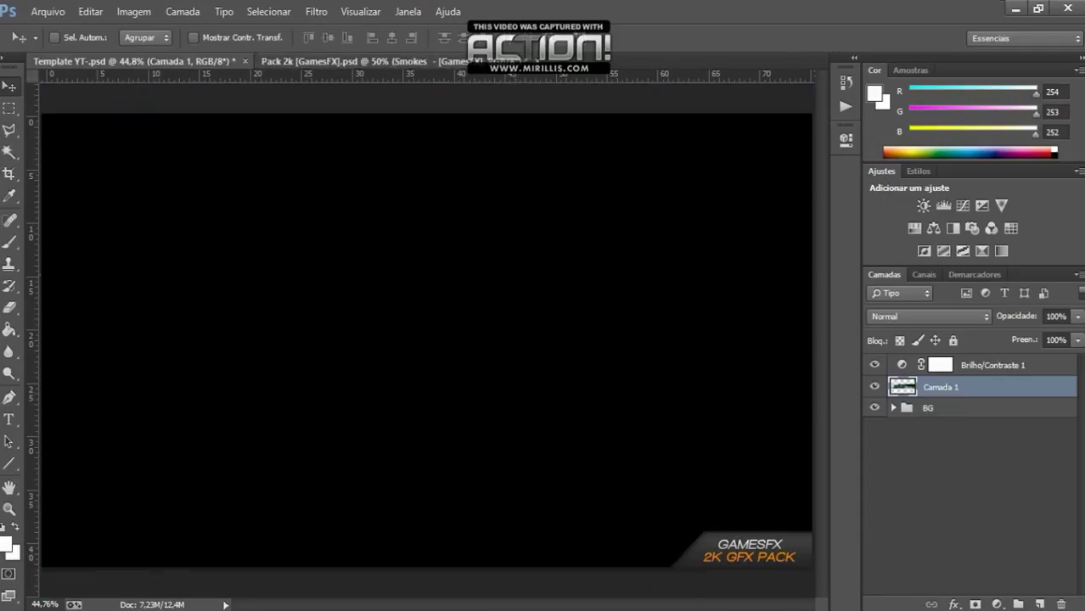
left_click(960, 384)
left_click(959, 461)
left_click(960, 481)
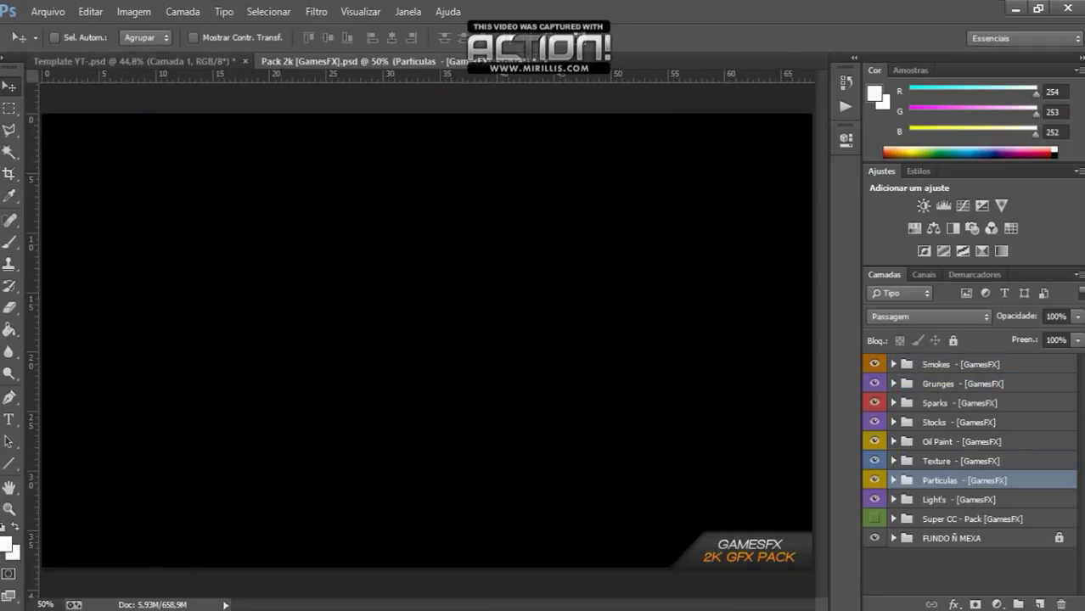
left_click(960, 500)
left_click(894, 500)
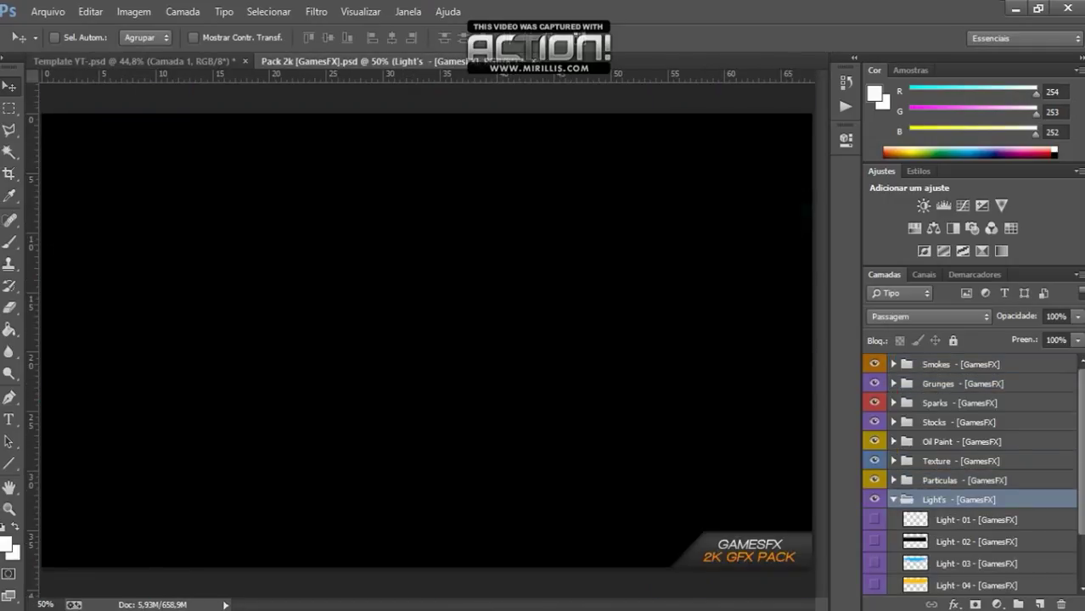
left_click(875, 585)
left_click(976, 585)
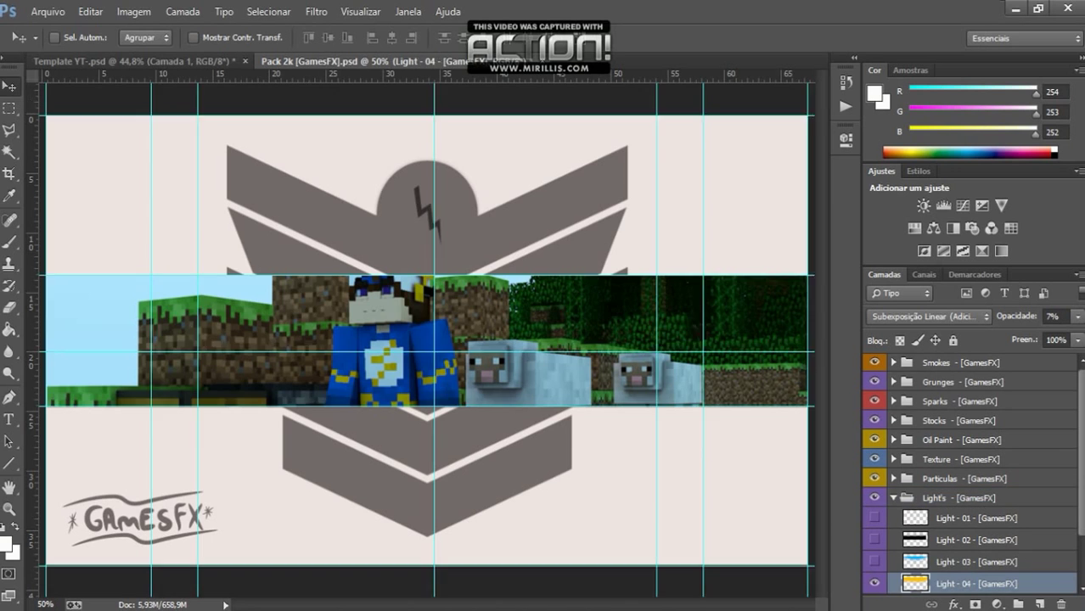
left_click_drag(408, 322, 516, 293)
Keep only the part of the Light - 04 overlay that covers the image strip and set its opacity to 12%.
key("m")
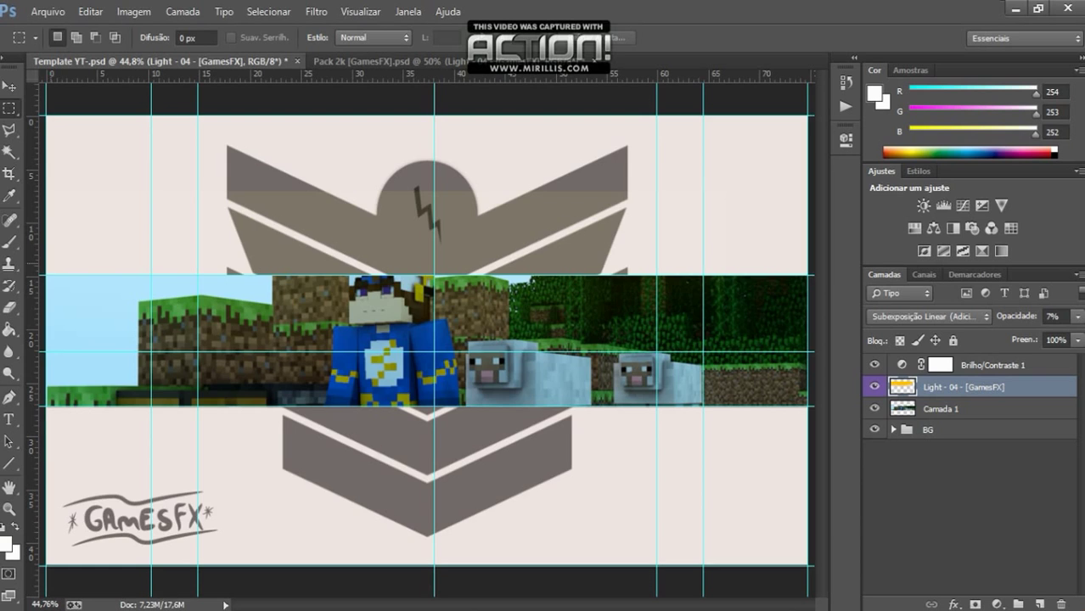
key("ctrl+alt+z")
key("ctrl+alt+z")
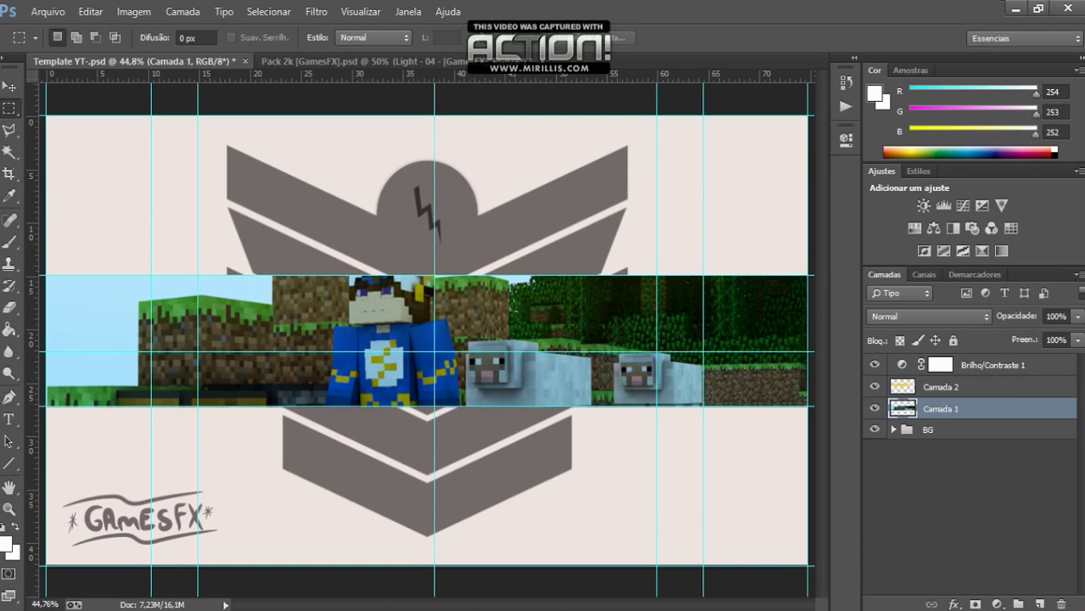
left_click(941, 387)
left_click(1079, 316)
left_click_drag(1068, 335, 1010, 335)
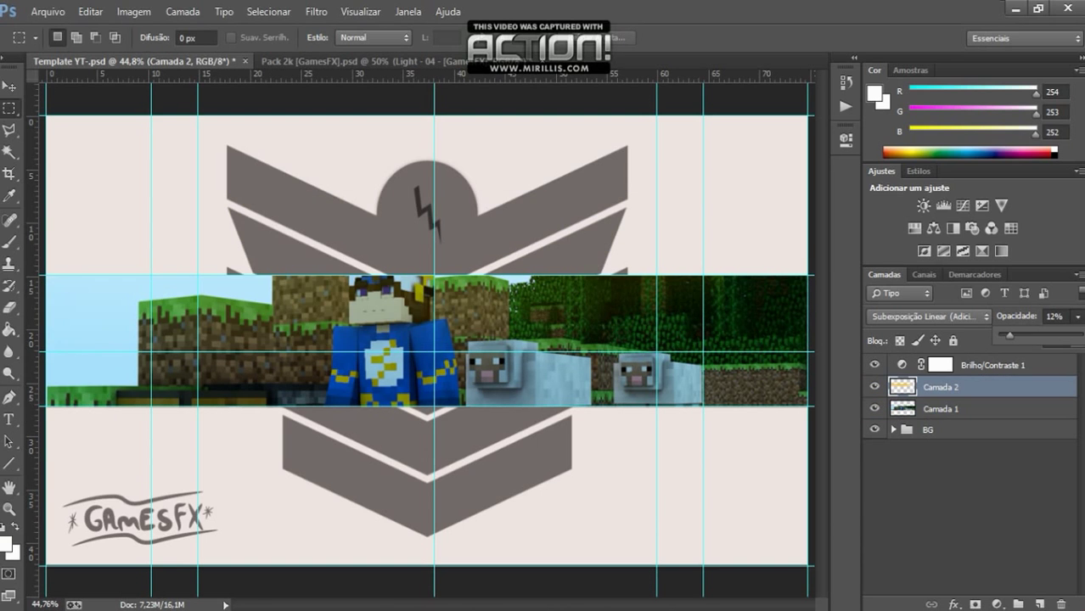
Preview the colour corrections in the pack file's Super CC group, including CC - 06.
left_click(340, 61)
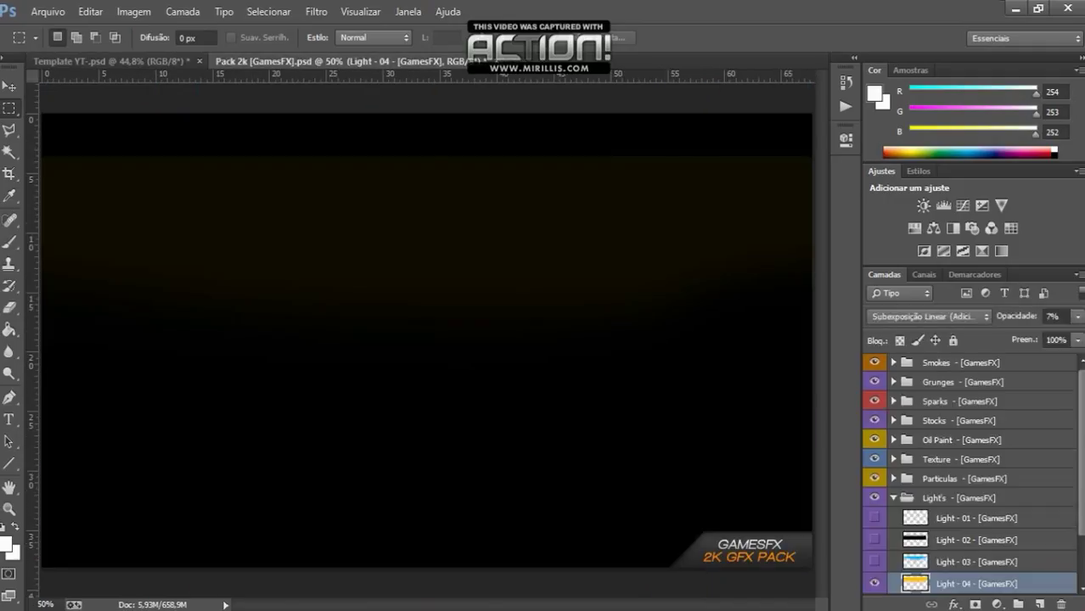
left_click(894, 499)
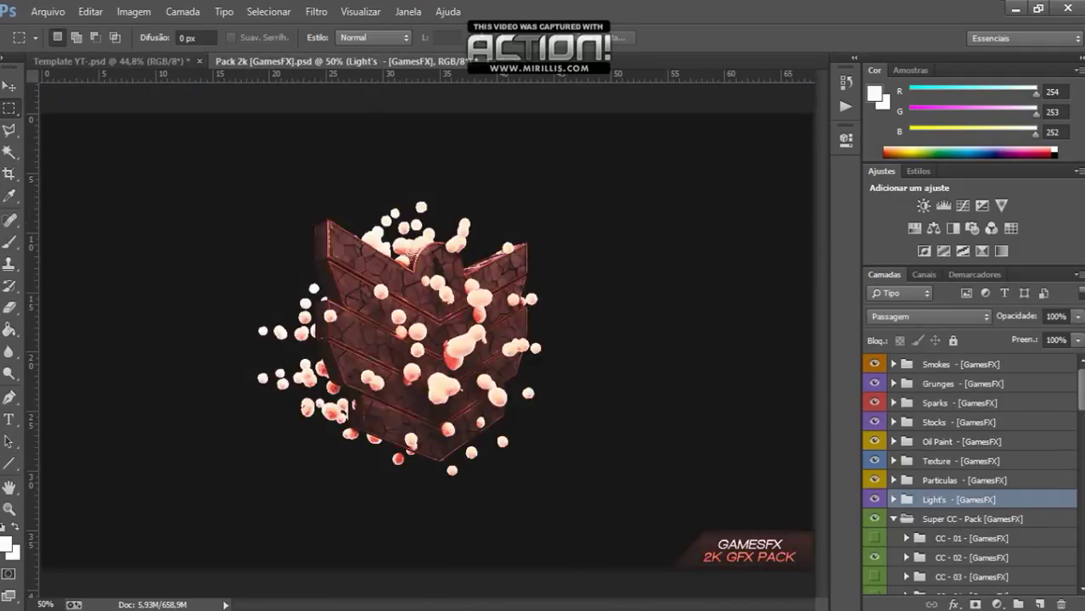
scroll(968, 475, "down", 2)
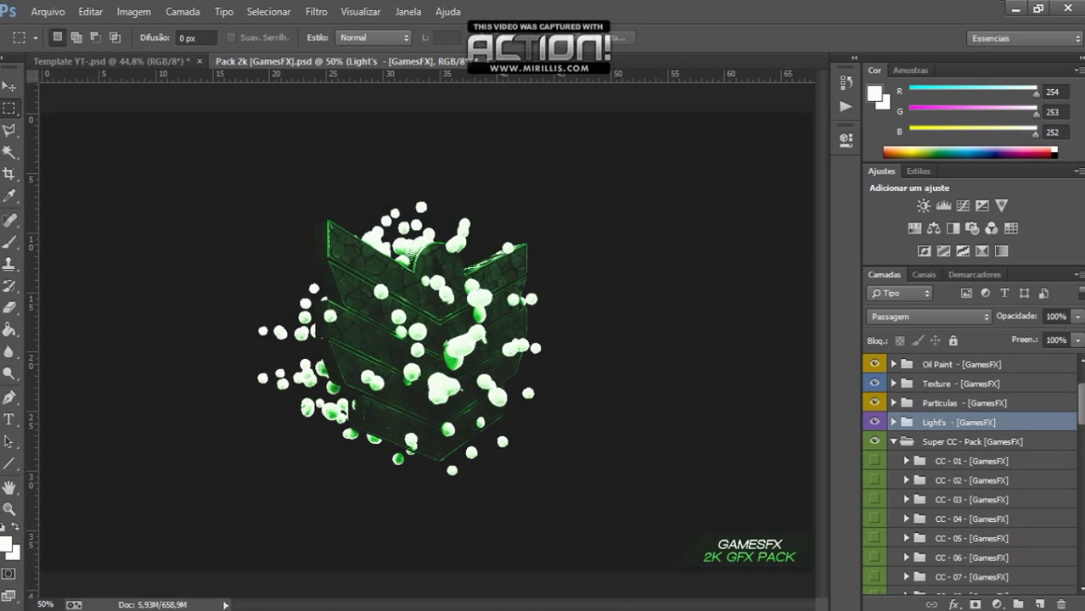
left_click(874, 557)
left_click(874, 557)
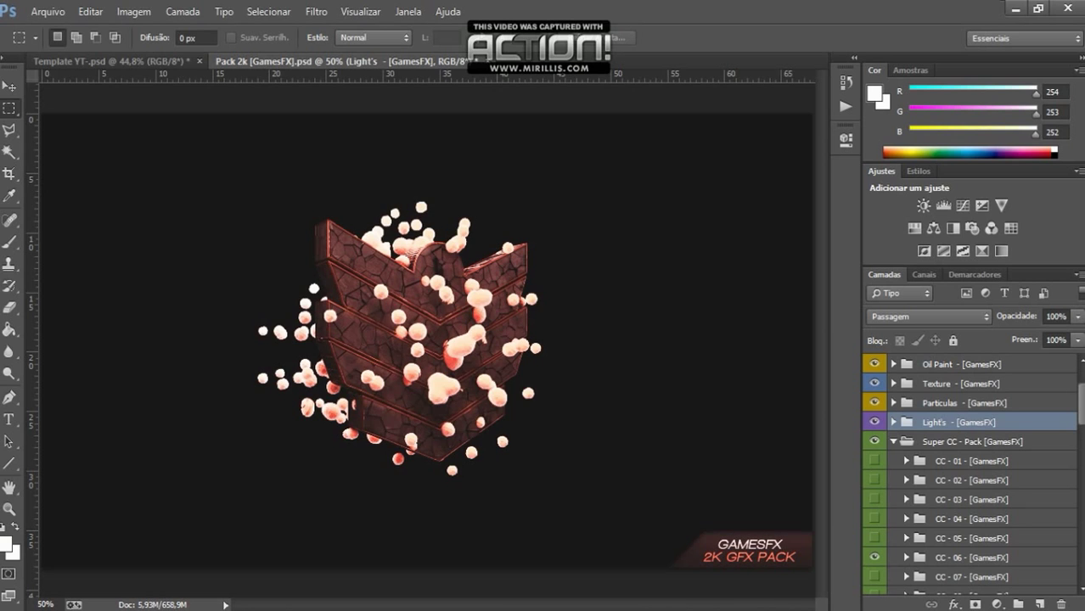
Try the CC - 06 colour correction group over the banner template, and delete it.
left_click(972, 558)
key("v")
left_click_drag(972, 558, 424, 340)
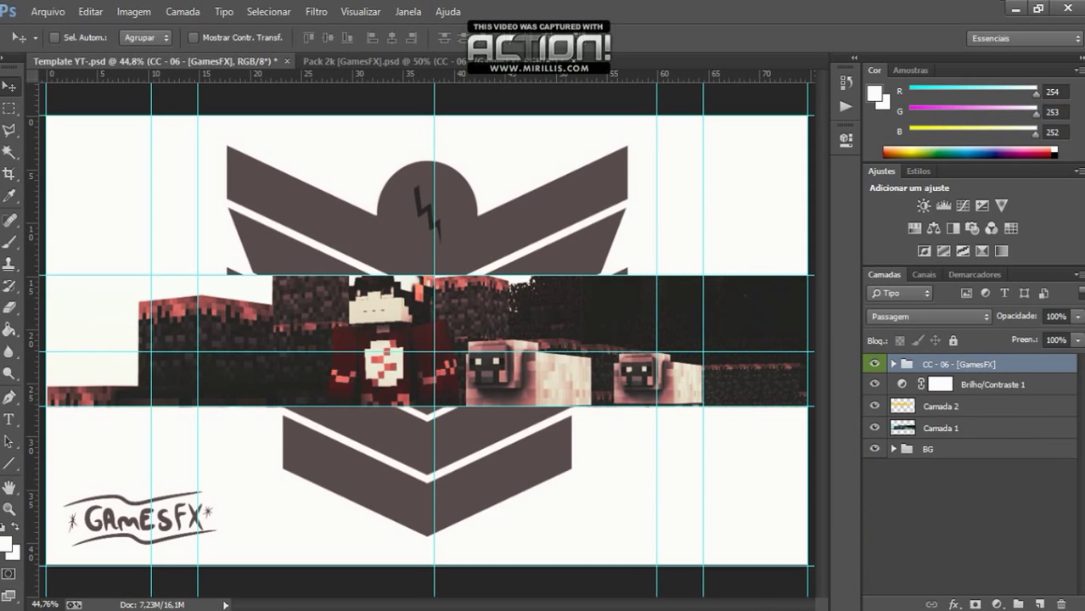
left_click_drag(1077, 335, 1038, 335)
key("Delete")
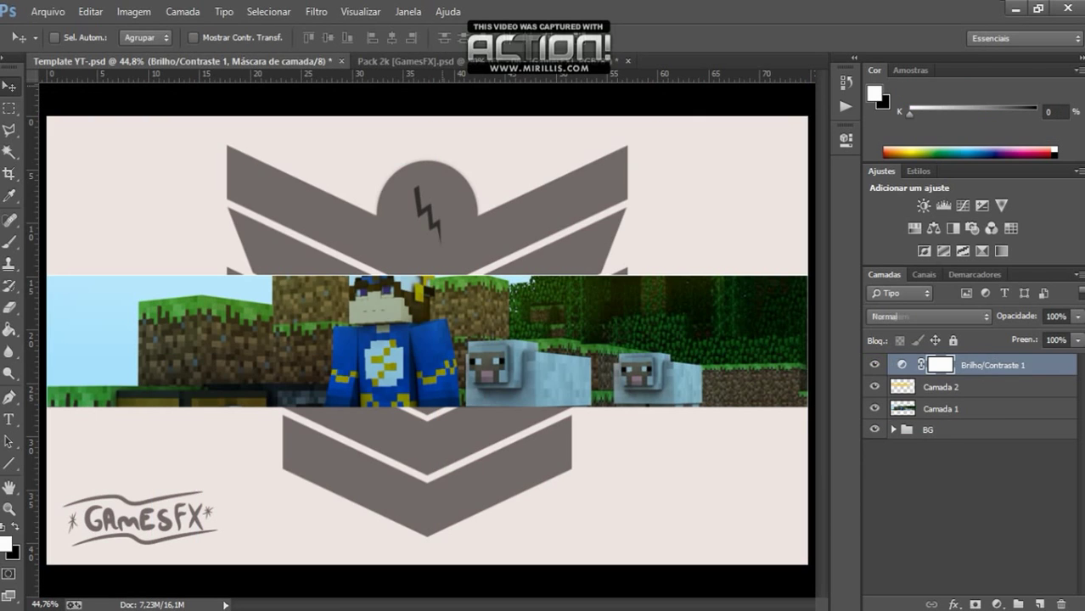
Compare the colour corrections in the pack file's Super CC group and enable CC - 18.
key("ctrl+Tab")
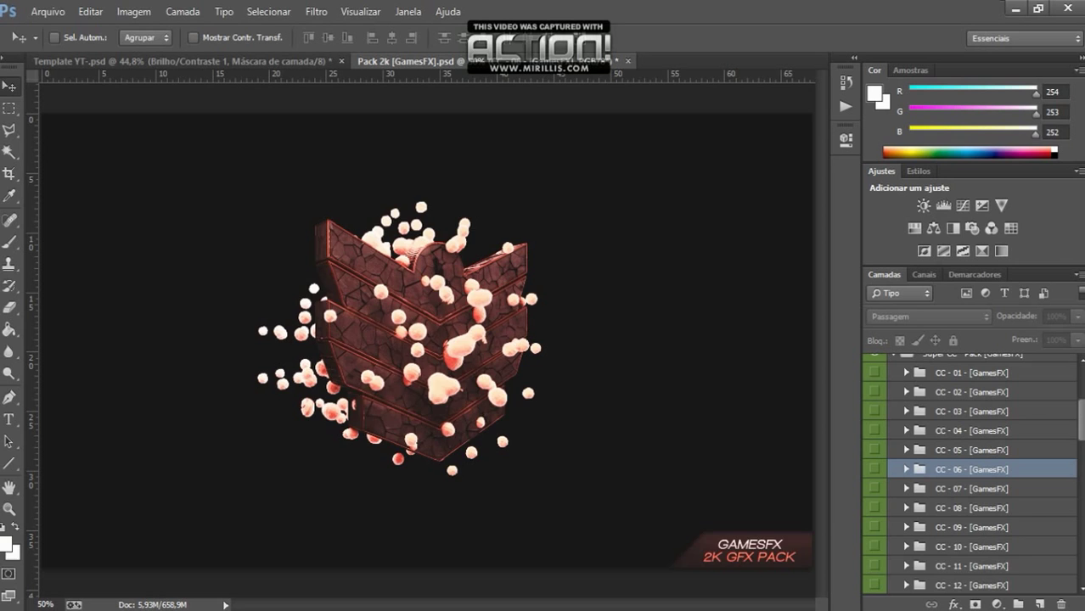
scroll(968, 475, "down", 3)
left_click(874, 546)
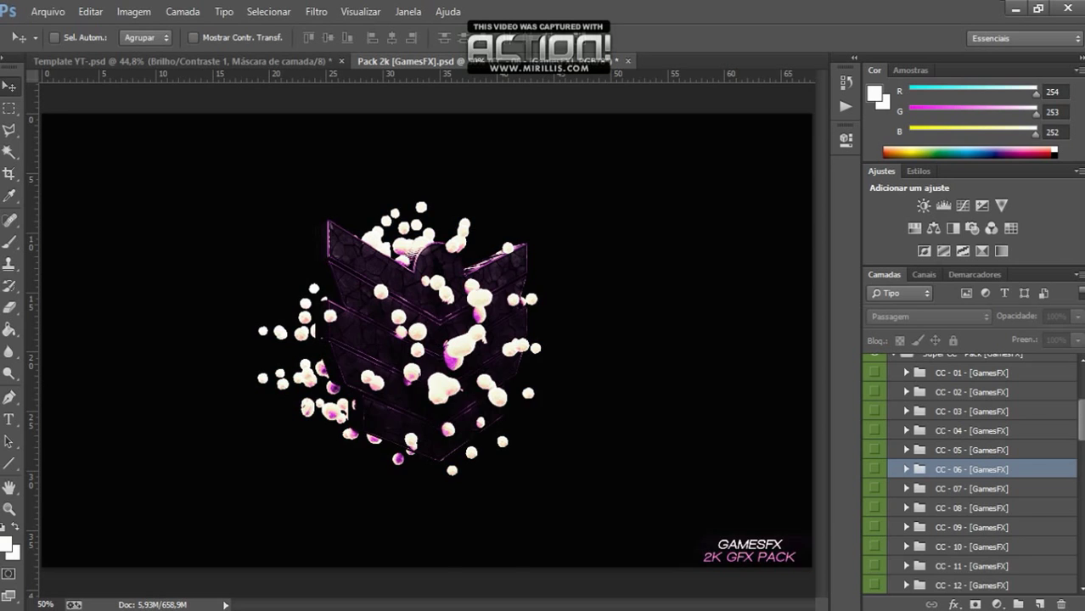
left_click(874, 565)
left_click(874, 527)
left_click(874, 527)
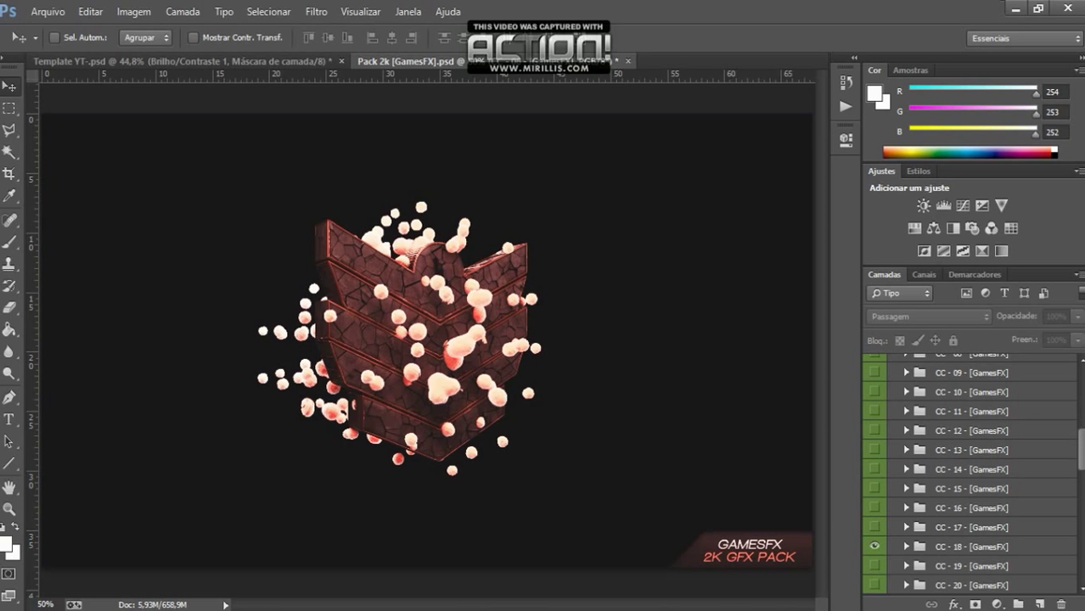
left_click(874, 547)
Copy the CC - 18 group into the banner template and lower its opacity to 38%.
left_click(968, 547)
left_click_drag(969, 547, 424, 339)
left_click(1078, 316)
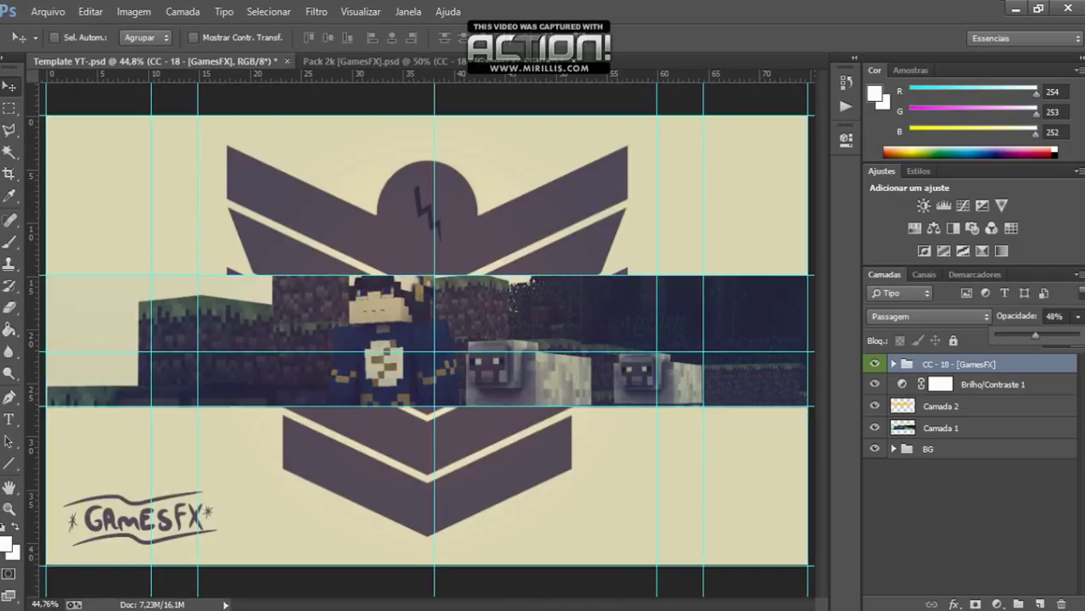
left_click_drag(1075, 336, 1035, 335)
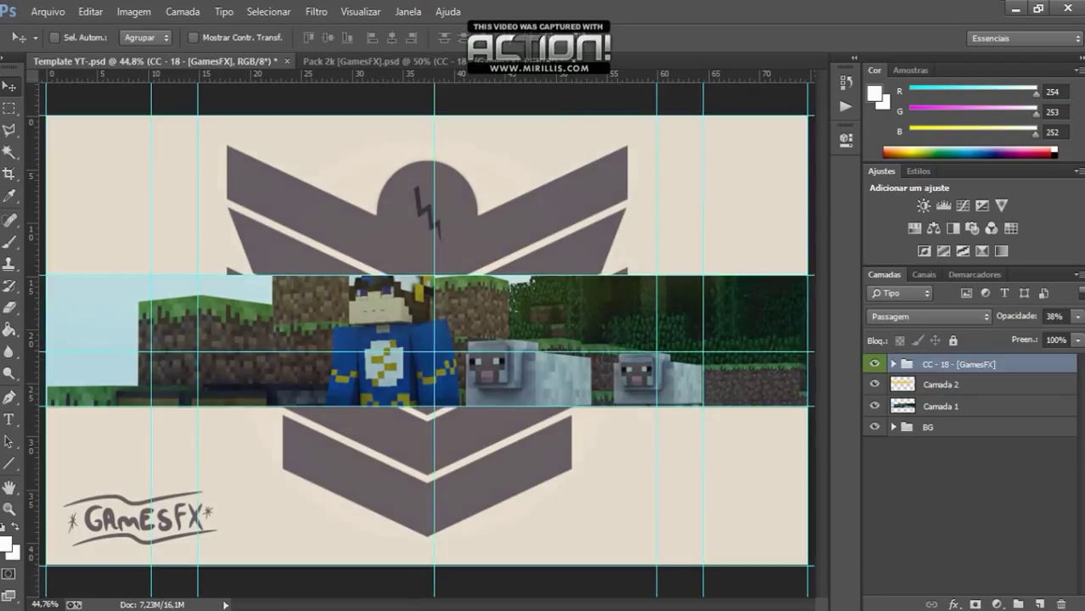
Stack two brightness/contrast adjustment layers above the CC - 18 group in the banner template.
left_click(968, 510)
left_click(960, 365)
left_click(924, 205)
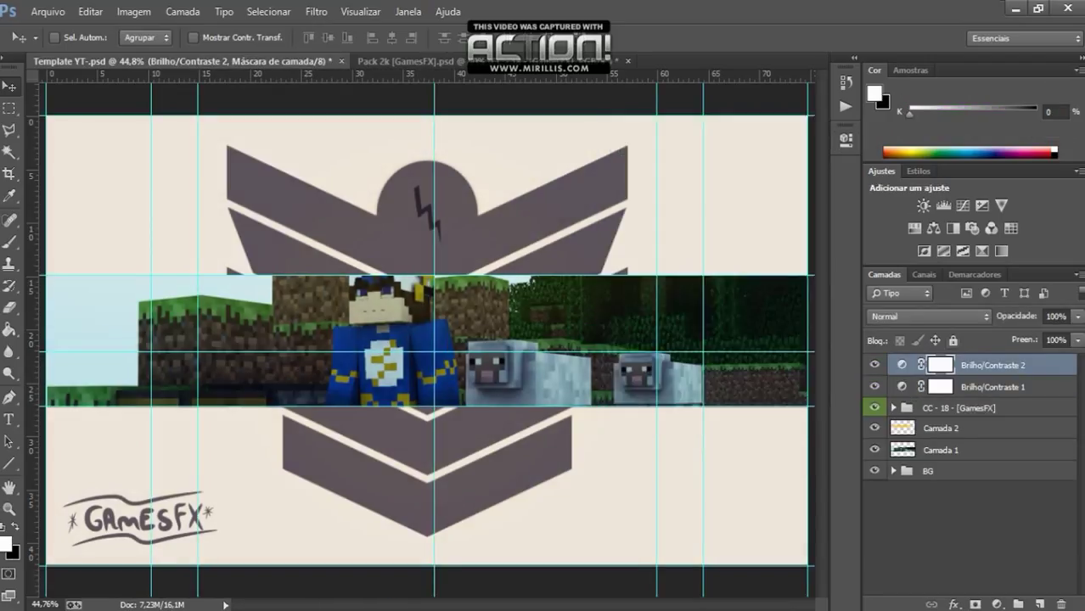
key("Delete")
left_click(960, 364)
left_click(924, 206)
key("t")
Switch to Skype, answer the open chat with "hm", "como ele quer" and "?", and return to Photoshop.
key("alt+Tab")
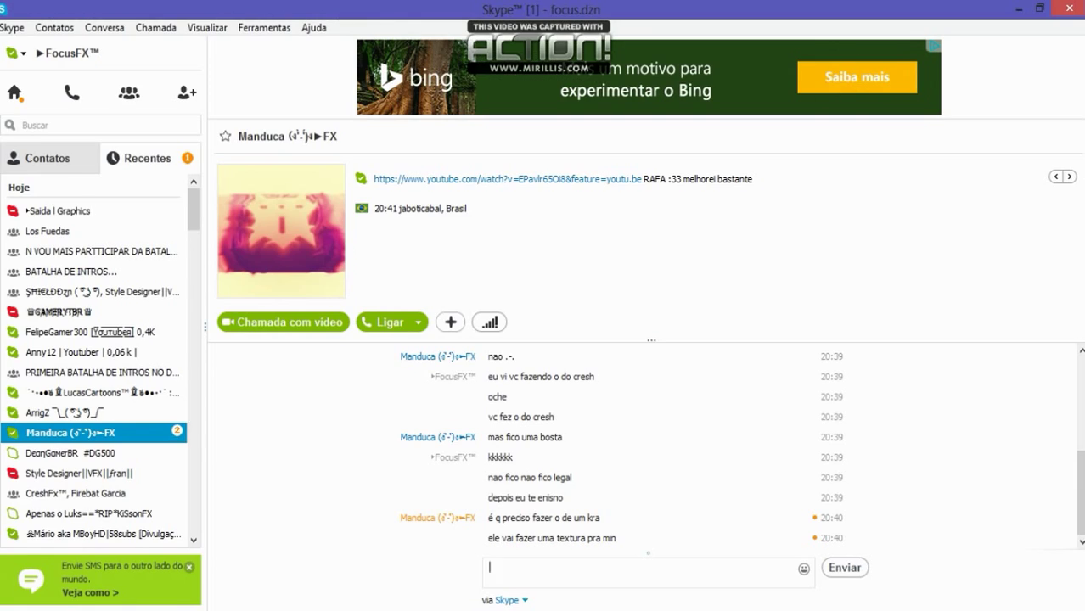
type("h")
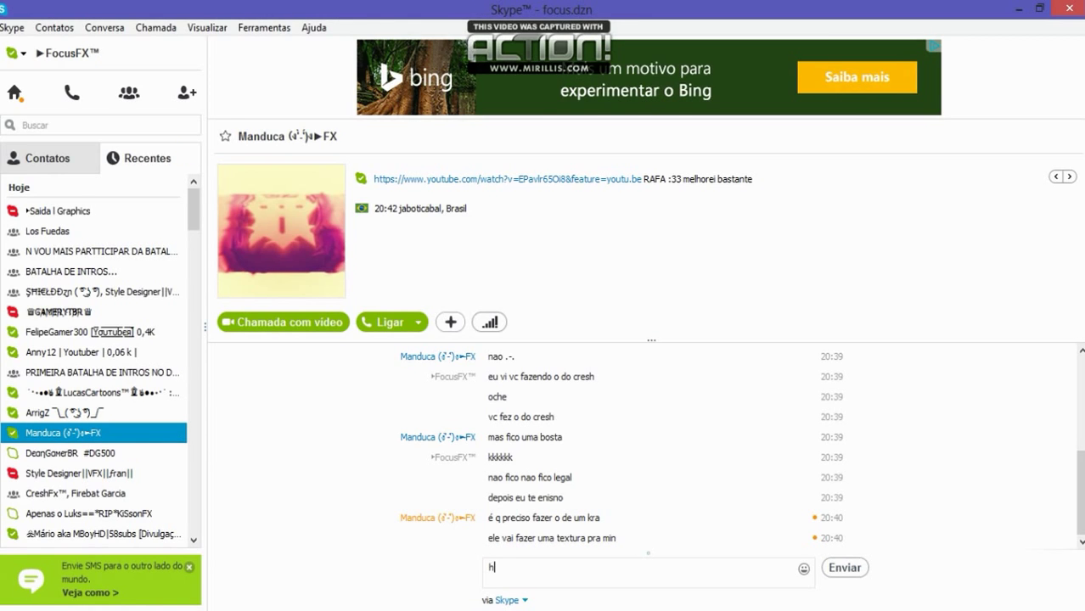
type("m")
key("Return")
type("como ele faz")
key("Return")
type("?")
key("Return")
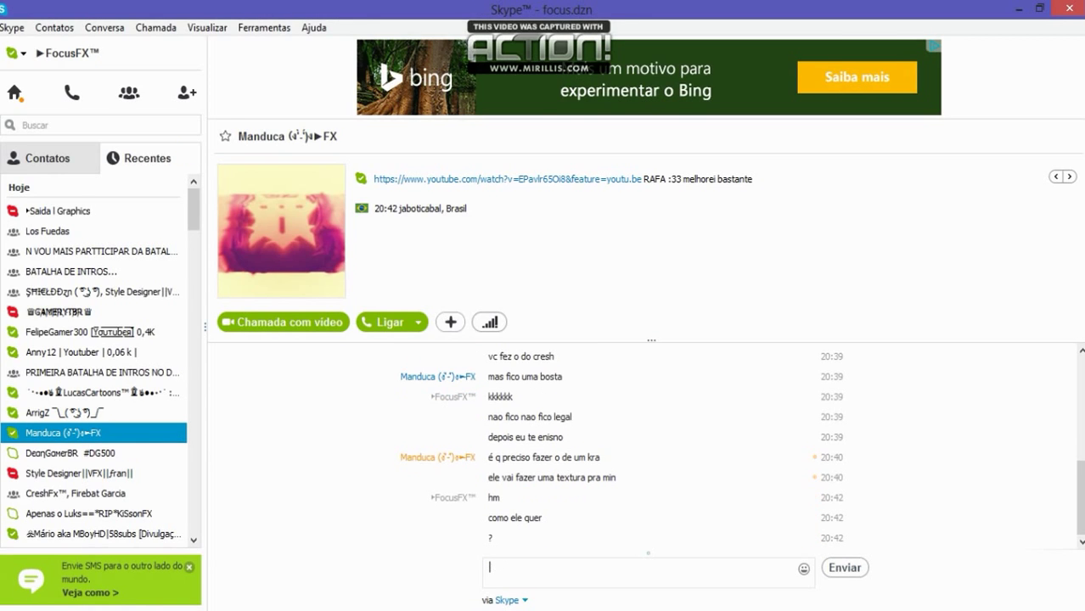
key("alt+Tab")
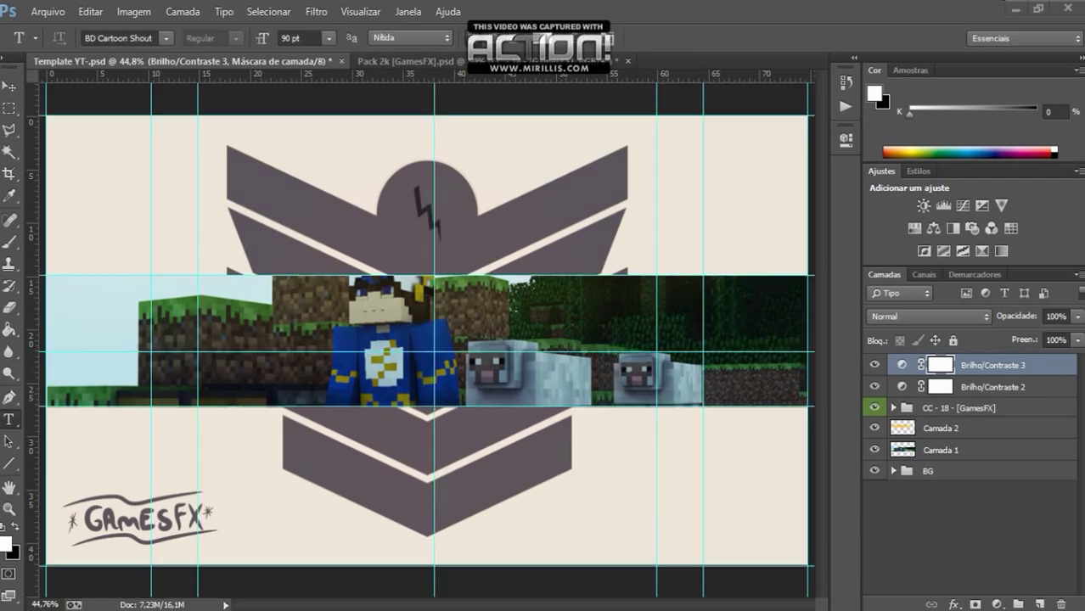
Look up the channel name in Skype and add it as a text layer above the sheep in the banner's image strip.
key("alt+Tab")
left_click(64, 413)
double_click(501, 518)
key("alt+Tab")
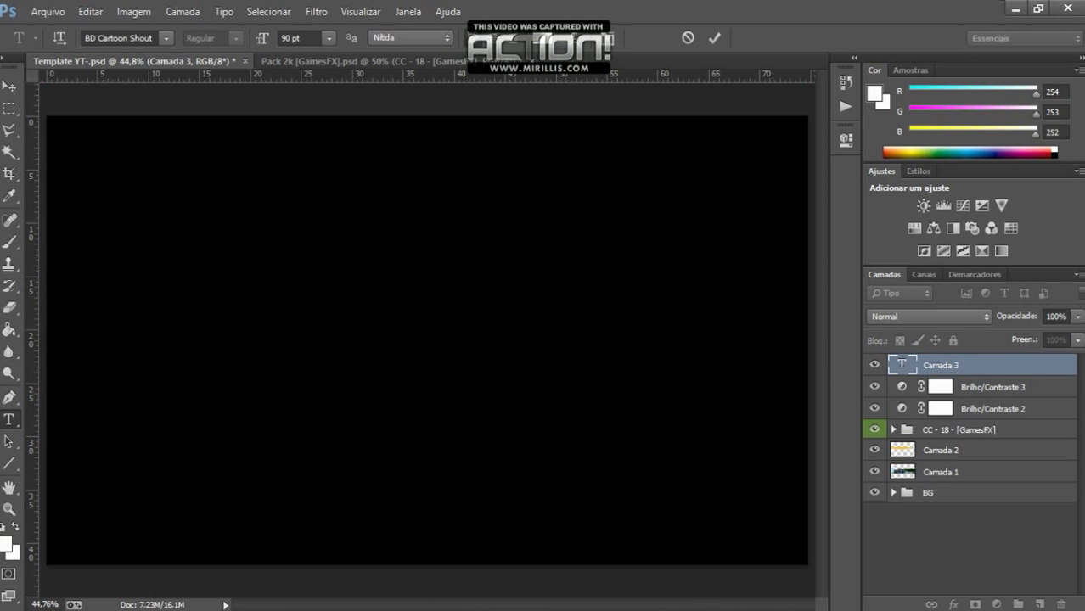
Set the channel name's font to MineCrafter 3 and commit the text.
left_click(166, 37)
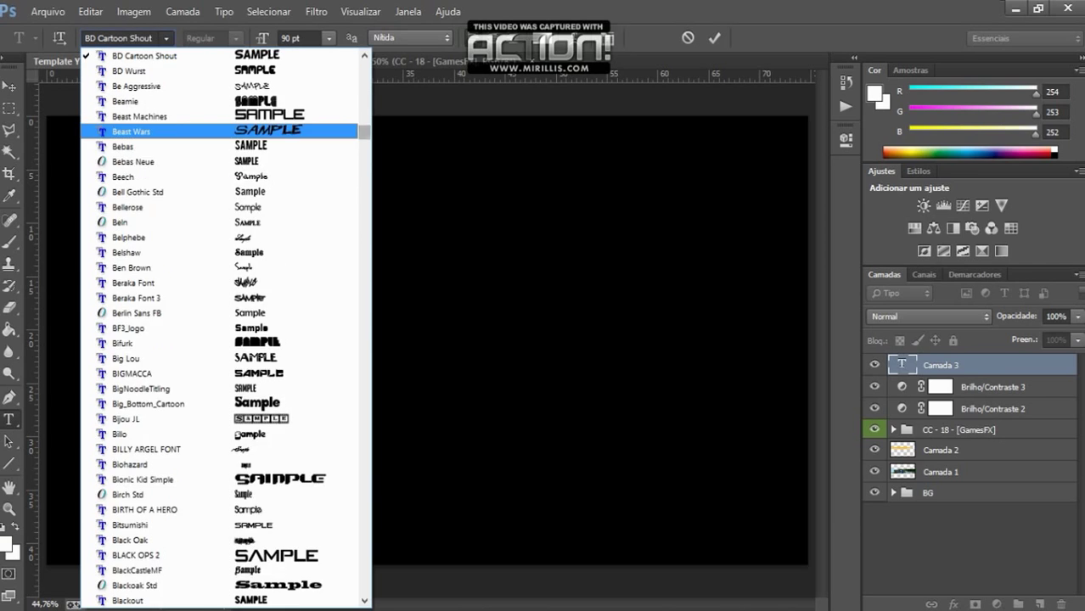
scroll(225, 327, "down", 20)
scroll(225, 327, "down", 10)
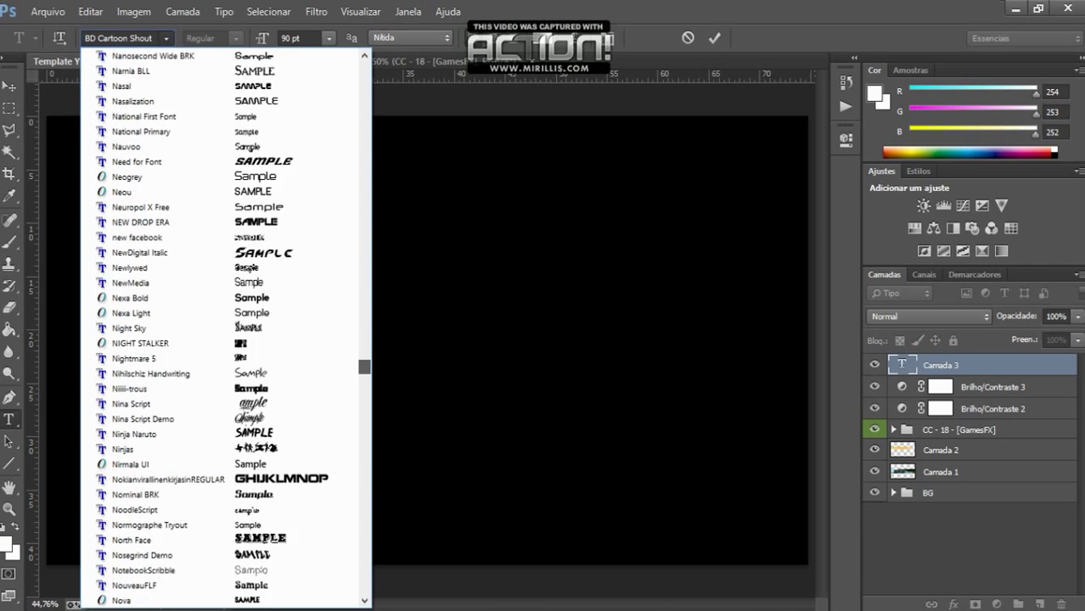
scroll(225, 327, "up", 20)
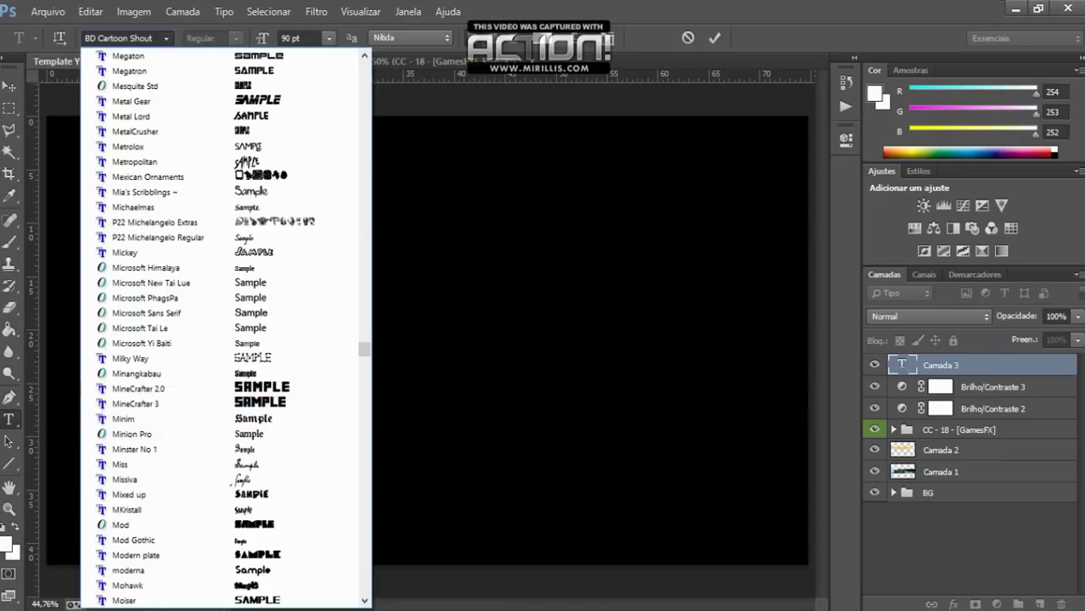
left_click(136, 404)
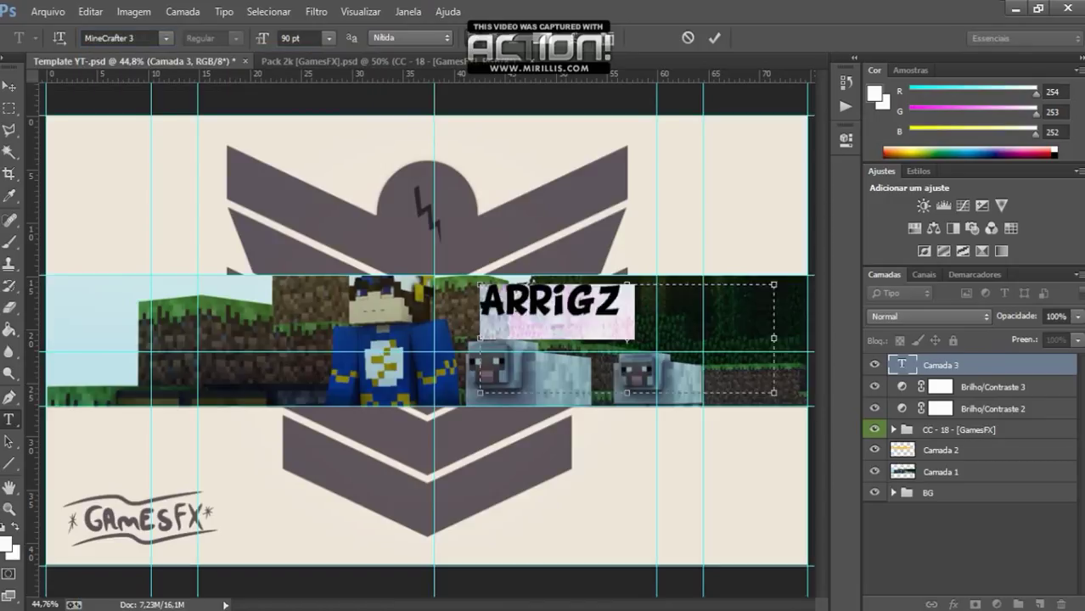
key("ctrl+Return")
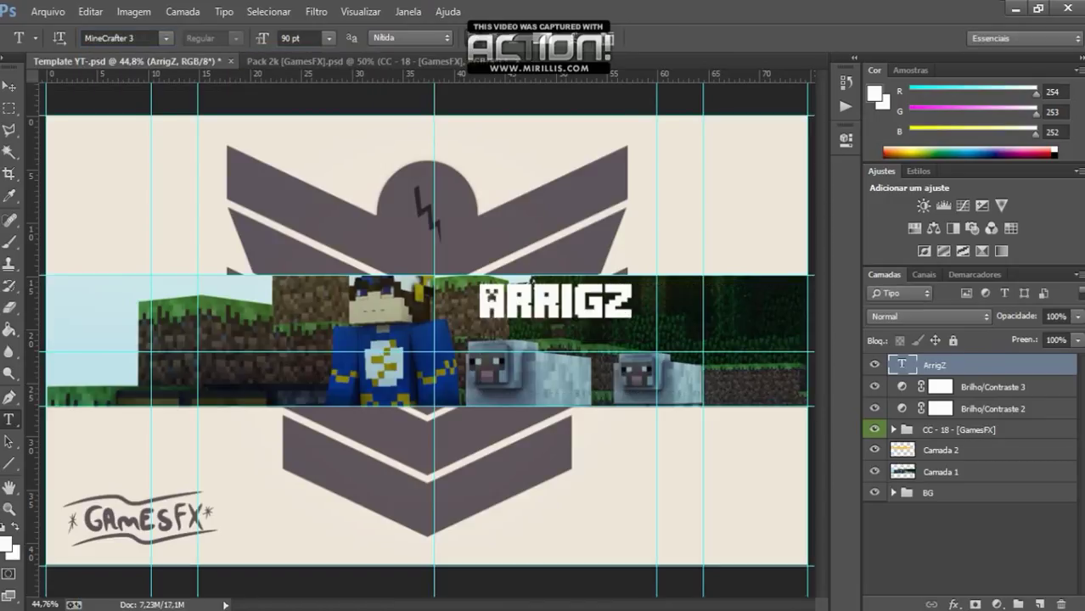
key("v")
Add a gradient overlay to the channel name text through its layer styles.
double_click(1019, 364)
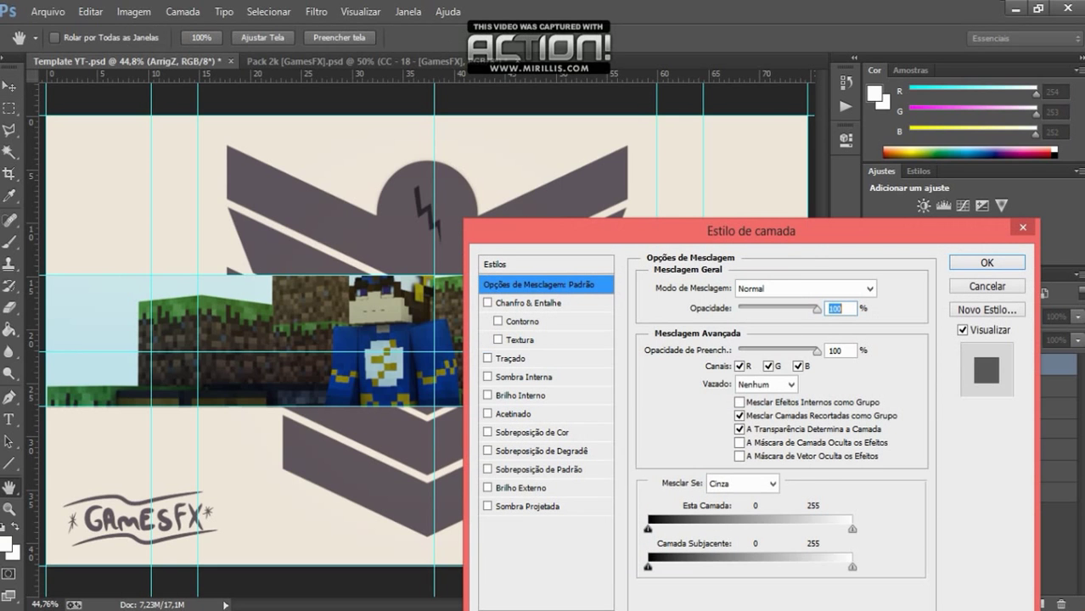
left_click(488, 451)
left_click_drag(679, 230, 850, 217)
left_click(704, 438)
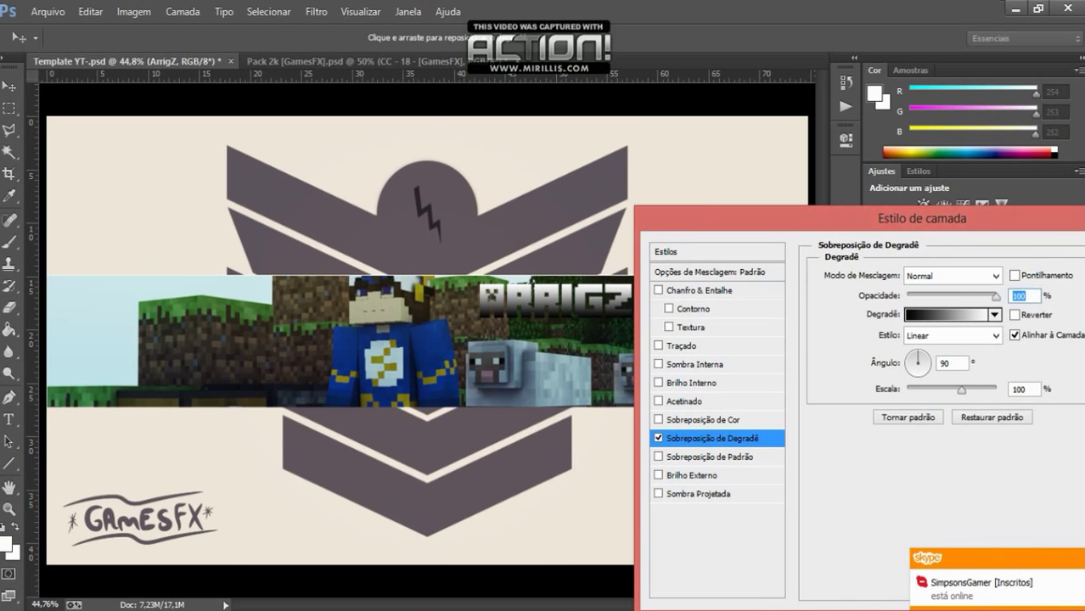
Edit the overlay's gradient and set its starting colour stop to #333333.
left_click(828, 313)
left_click(732, 490)
left_click(805, 558)
left_click(475, 454)
left_click(475, 439)
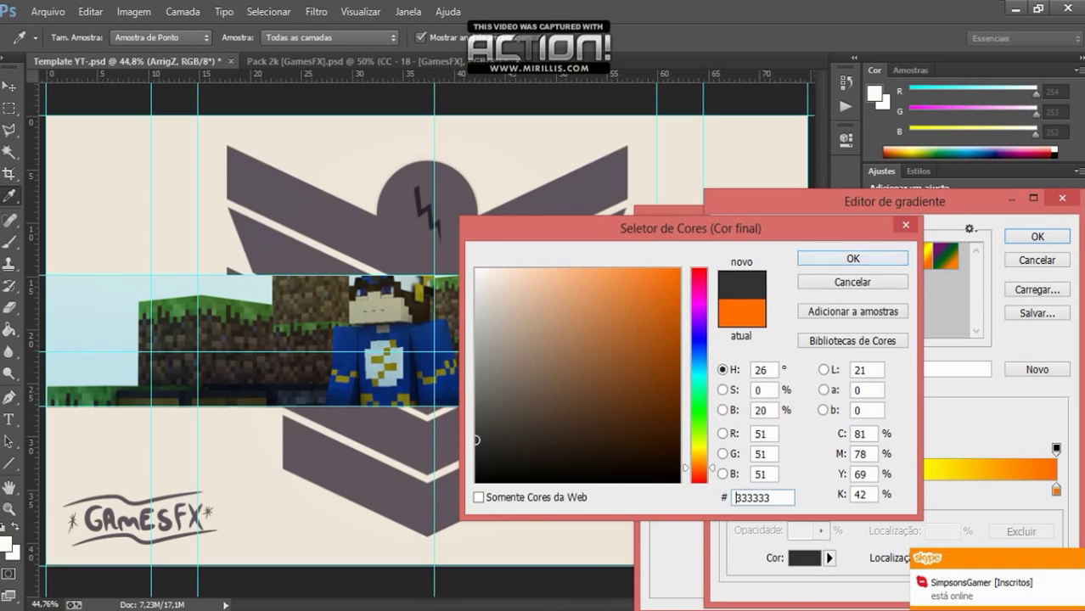
left_click(841, 258)
Recolour the gradient's middle and end stops to dark grey.
left_click(895, 490)
left_click(805, 558)
left_click(474, 429)
left_click(841, 258)
left_click(1057, 490)
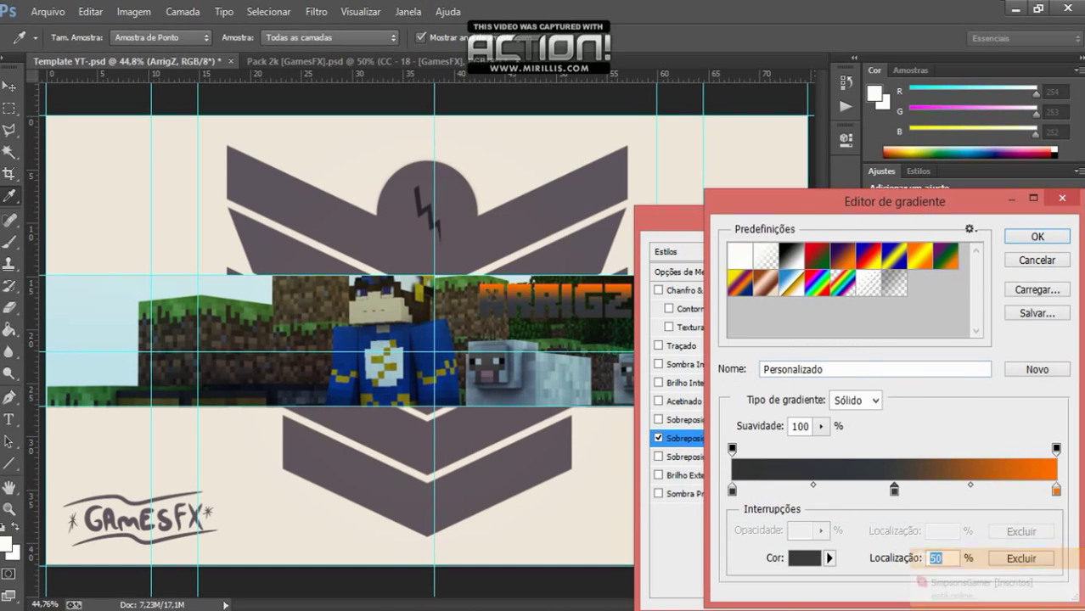
left_click(806, 558)
left_click(478, 443)
left_click(841, 257)
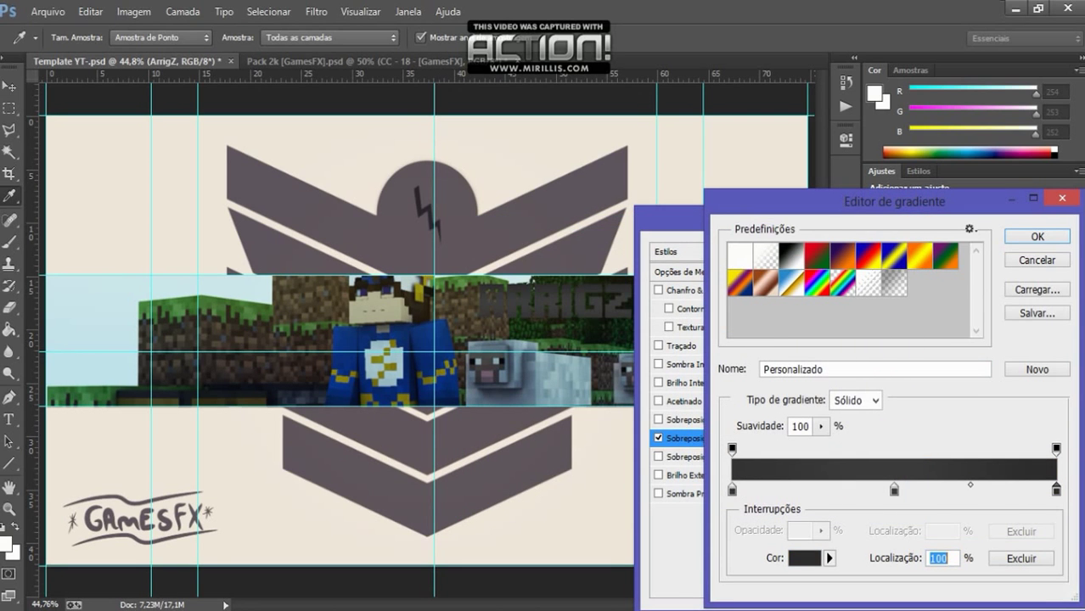
Lighten the gradient's middle stop at 50% to a mid grey and accept the gradient.
left_click(805, 558)
left_click(475, 417)
left_click(766, 257)
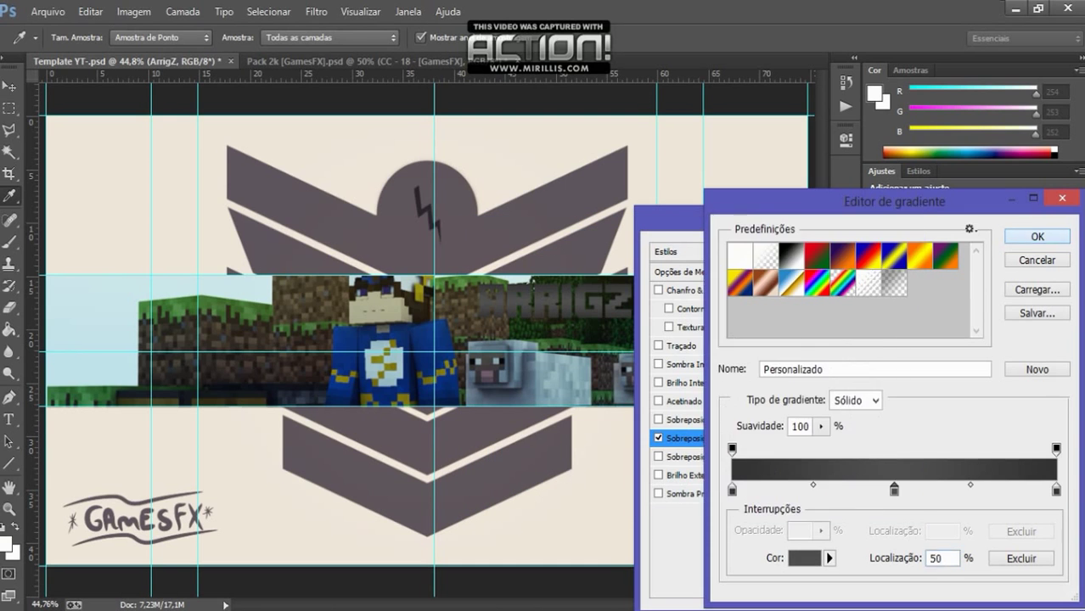
left_click(1037, 236)
Add a black outer stroke and a drop shadow to the channel name, and apply the layer styles.
left_click(680, 345)
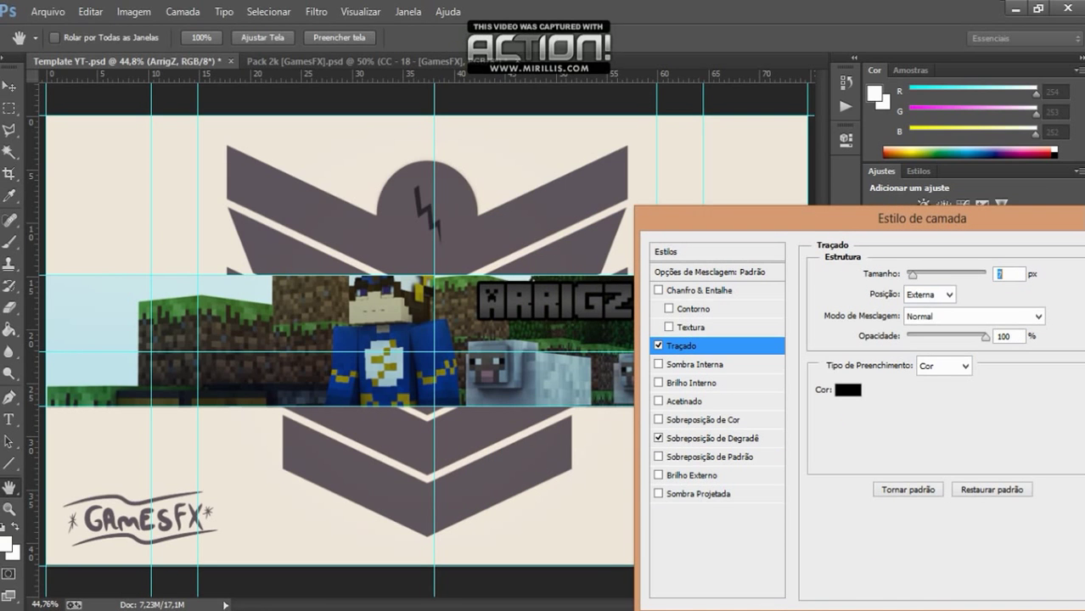
left_click(698, 493)
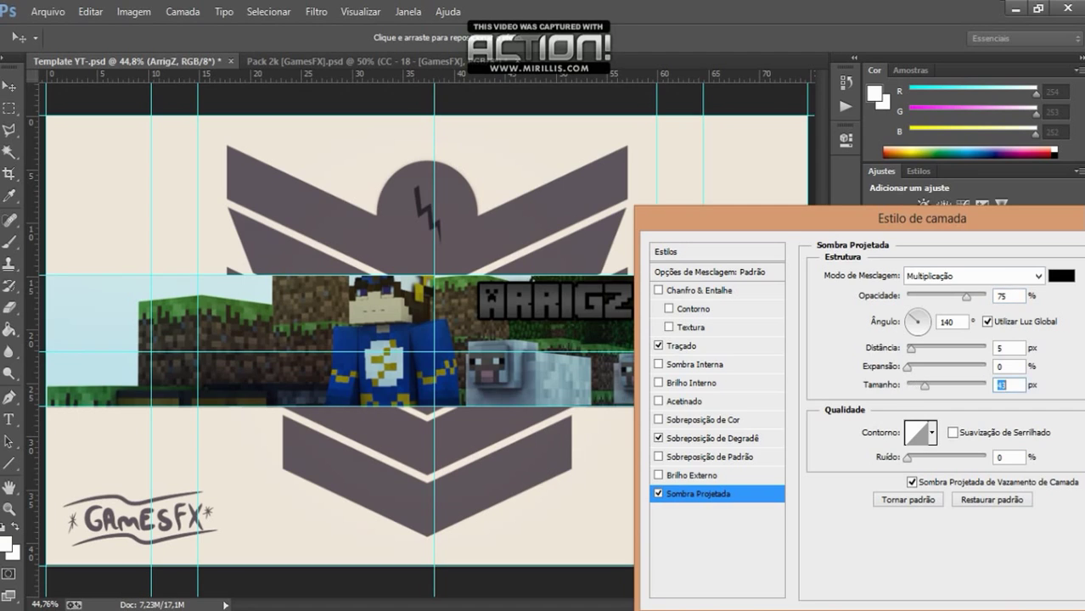
left_click_drag(849, 218, 680, 222)
left_click(511, 349)
left_click_drag(752, 222, 883, 232)
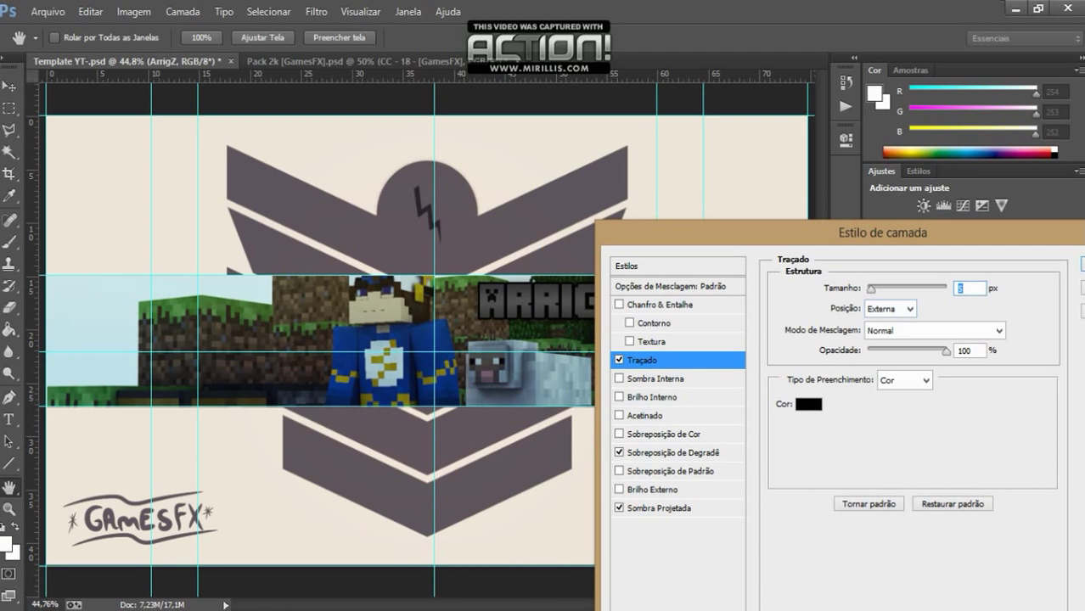
left_click_drag(849, 232, 790, 229)
left_click(1058, 253)
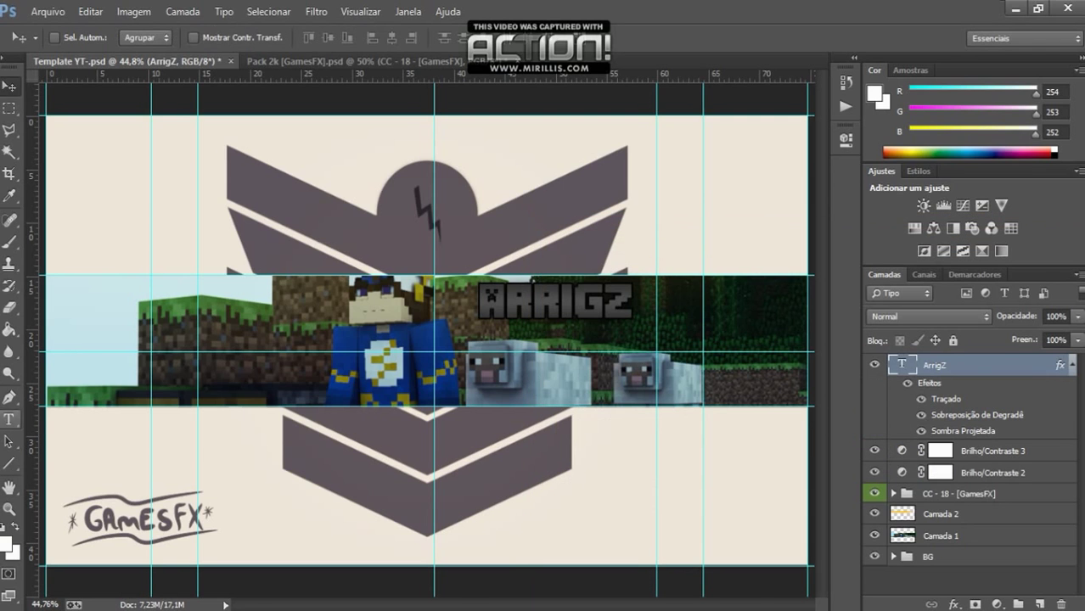
Open the text warp settings for the channel name and try the Inflar style with a +12% bend.
key("t")
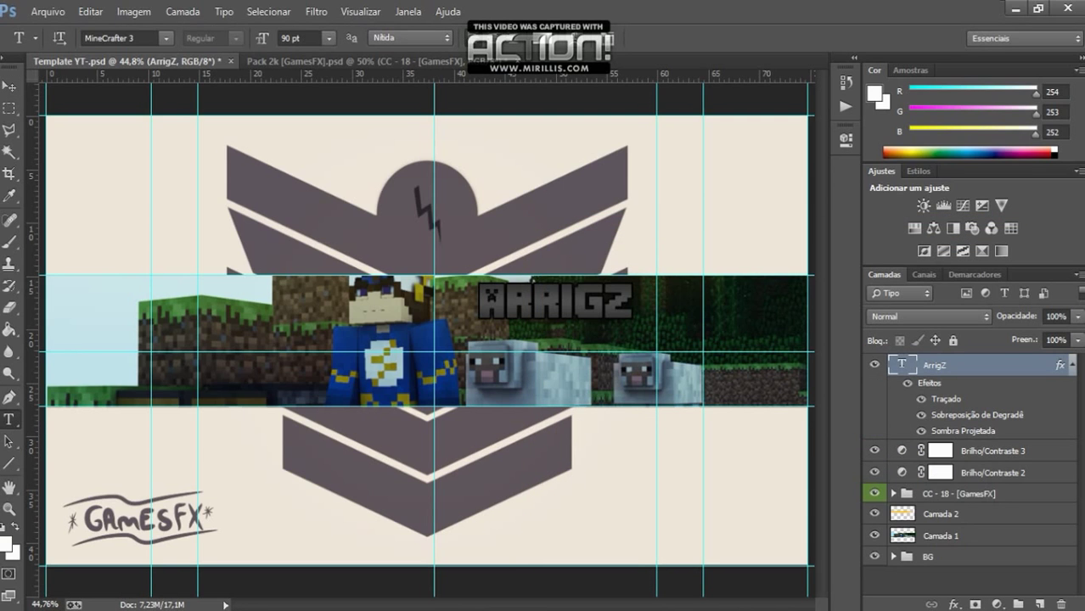
left_click(554, 37)
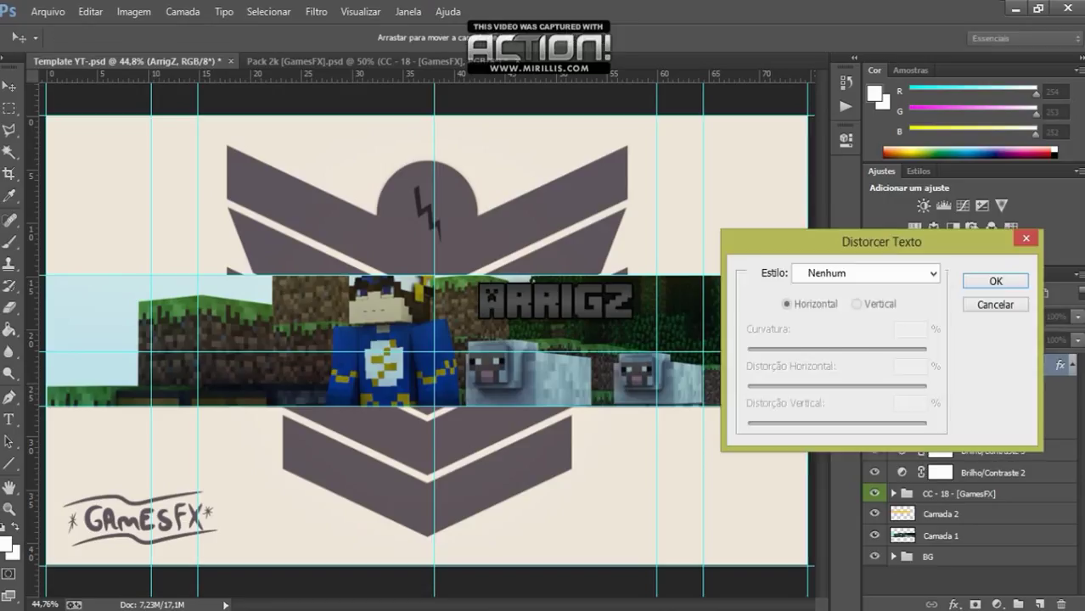
left_click(933, 273)
left_click(857, 563)
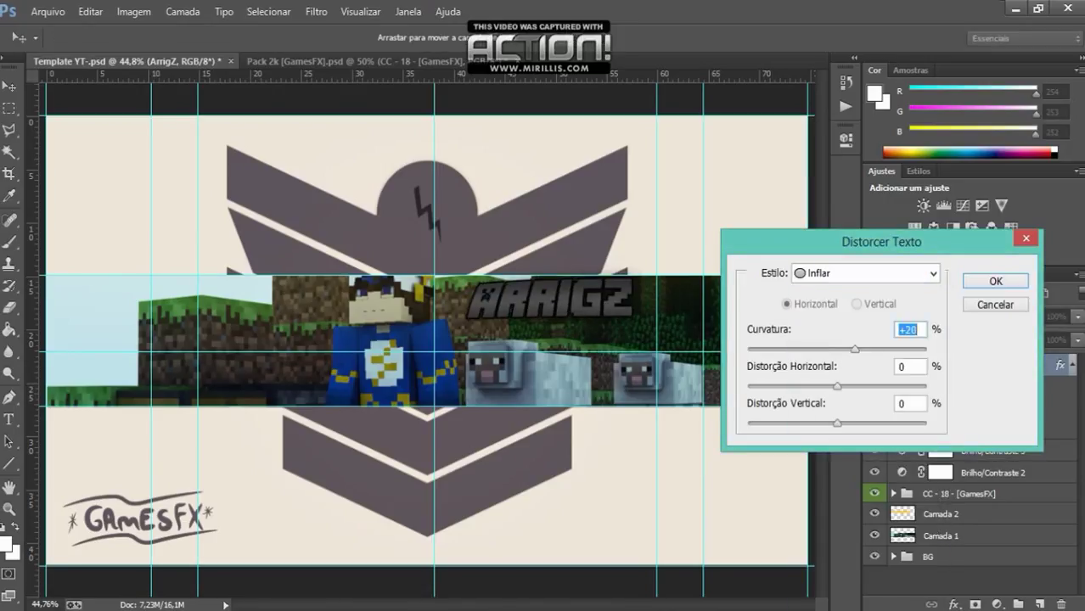
left_click_drag(882, 349, 848, 349)
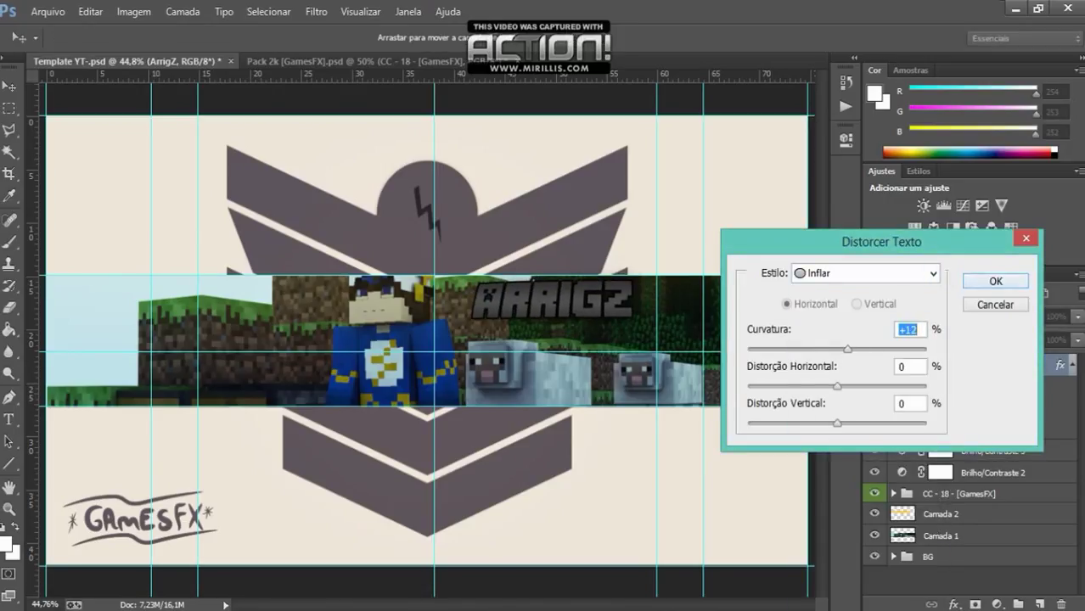
Try the Ondas and Ascensão warp styles on the channel name.
left_click(933, 273)
left_click(835, 482)
mouse_move(847, 349)
left_mouse_down()
mouse_move(819, 349)
mouse_move(843, 349)
left_mouse_up()
left_click(933, 273)
left_click(820, 514)
Warp the channel name with the Arcos style, using a -1% horizontal and +14% vertical distortion.
left_click(933, 273)
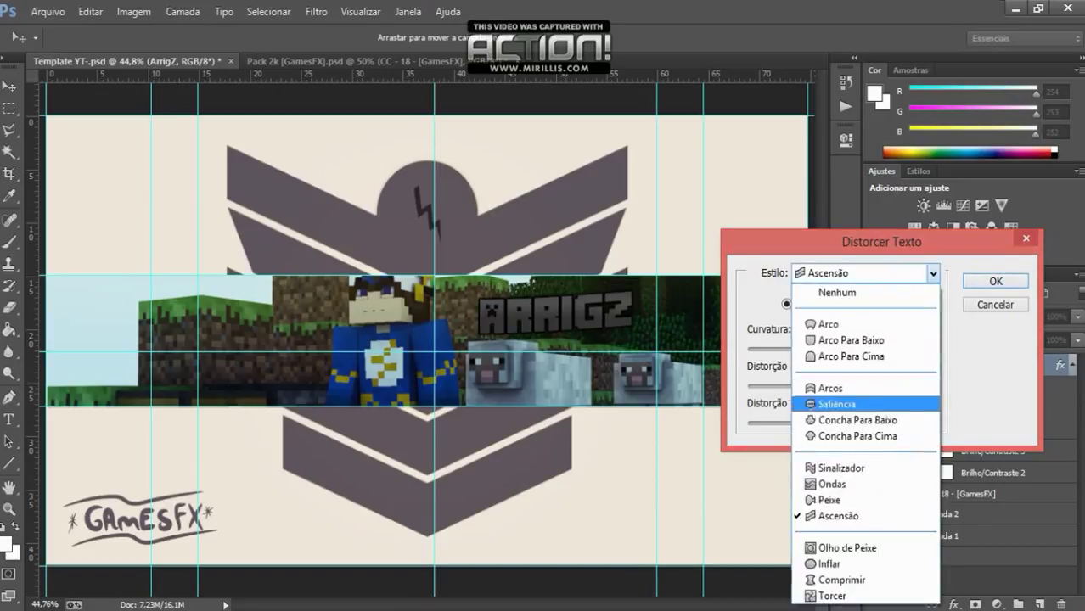
left_click(824, 385)
key("Tab")
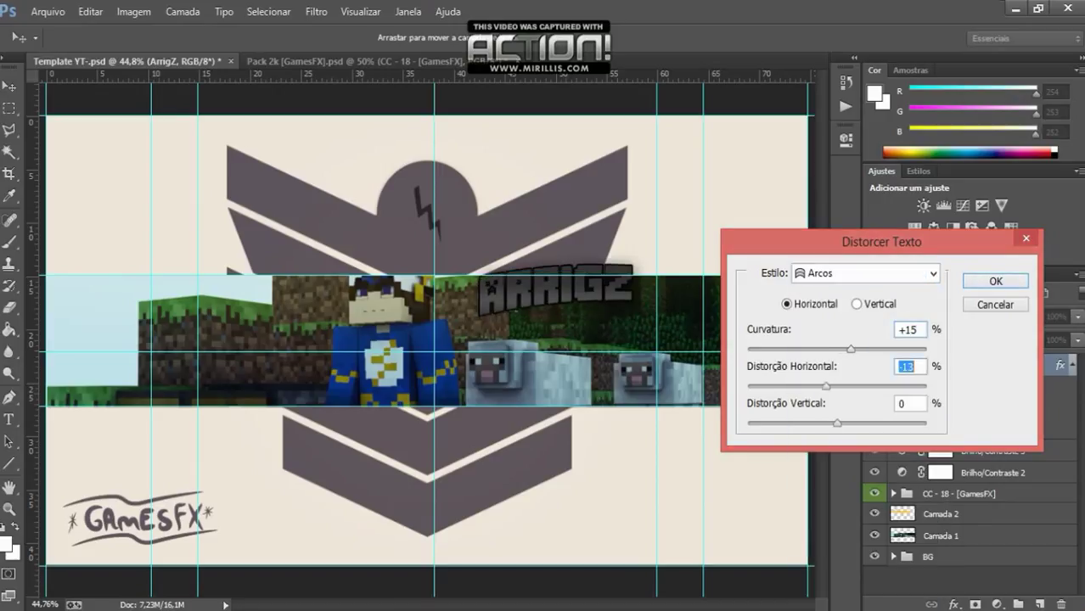
key("Down")
key("Tab")
key("shift+Up")
key("shift+Up")
key("Up")
key("Up")
key("Up")
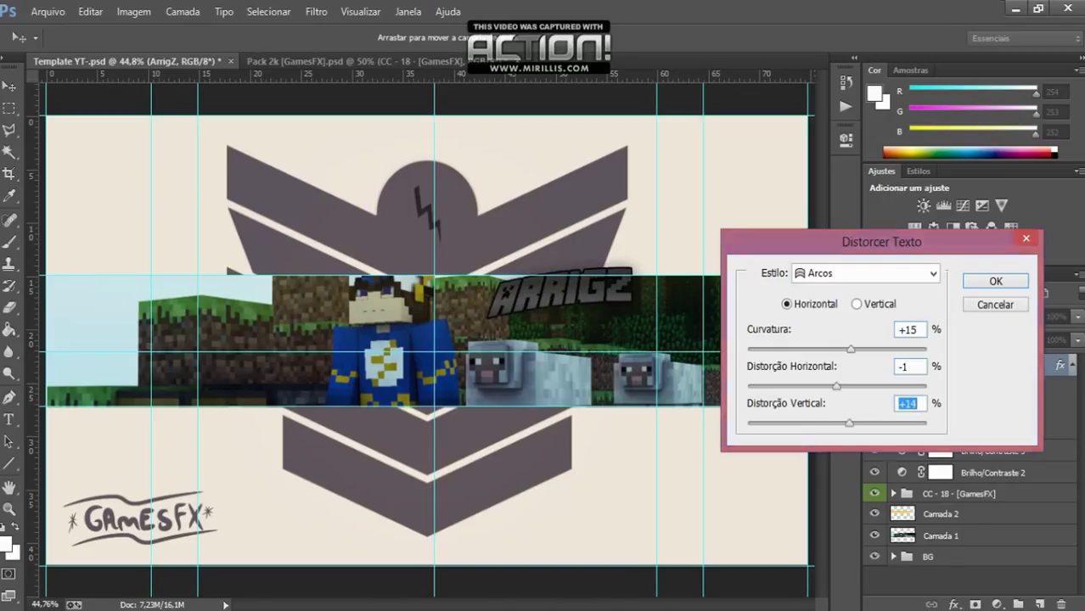
Try the Comprimir warp style on the channel name, followed by Olho de Peixe with a +7% bend.
left_click(933, 273)
left_click(837, 567)
left_click(933, 274)
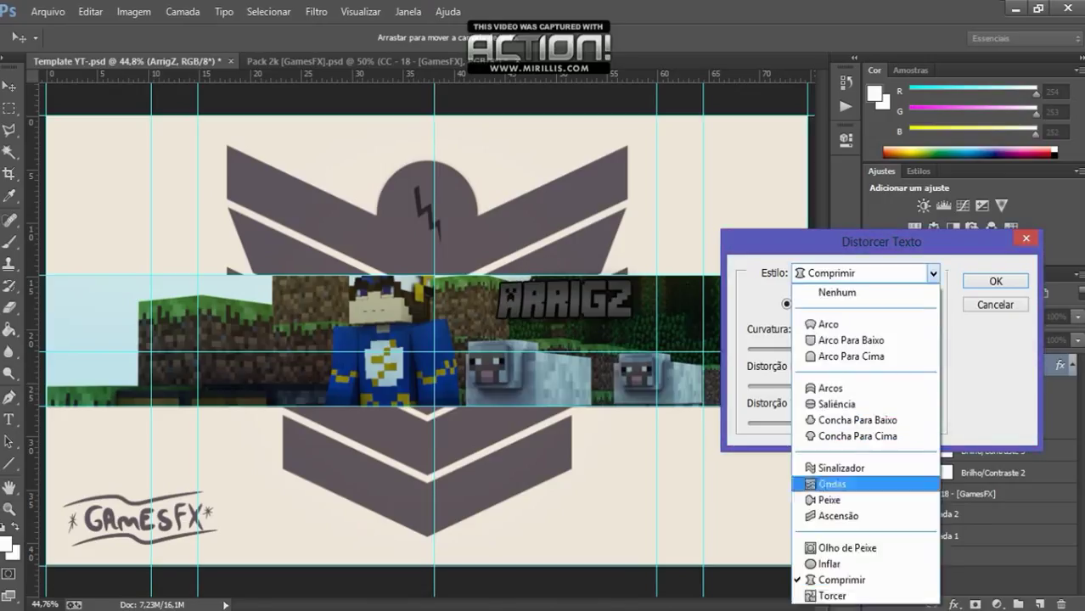
left_click(837, 551)
key("Tab")
key("Down")
key("Down")
key("Down")
key("Down")
key("Down")
key("Down")
key("Down")
key("Down")
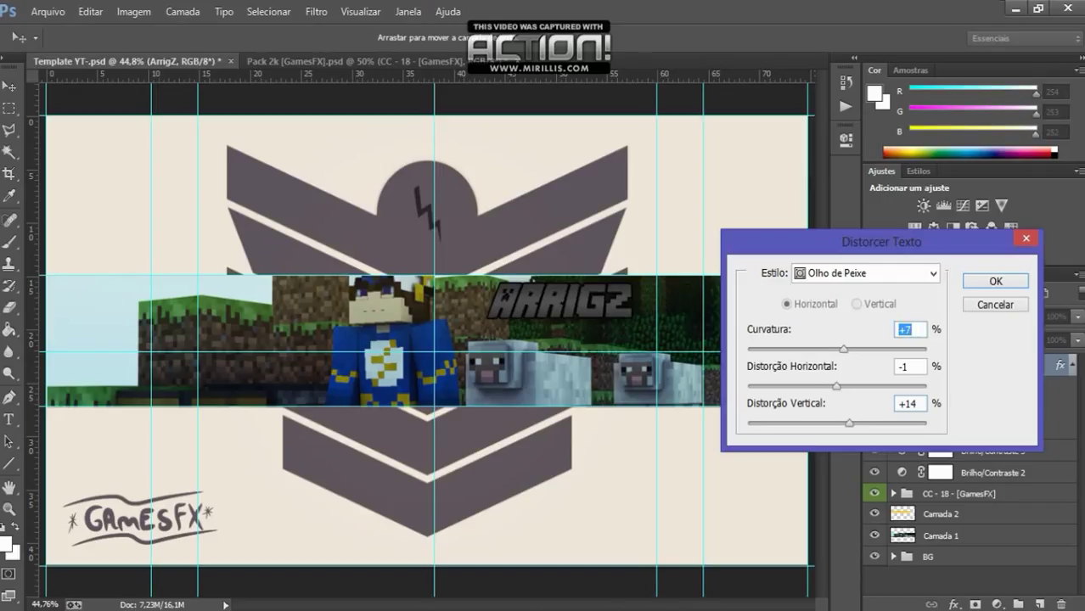
Try the Saliência warp style on the channel name, followed by Sinalizador with an -11% bend.
left_click(933, 273)
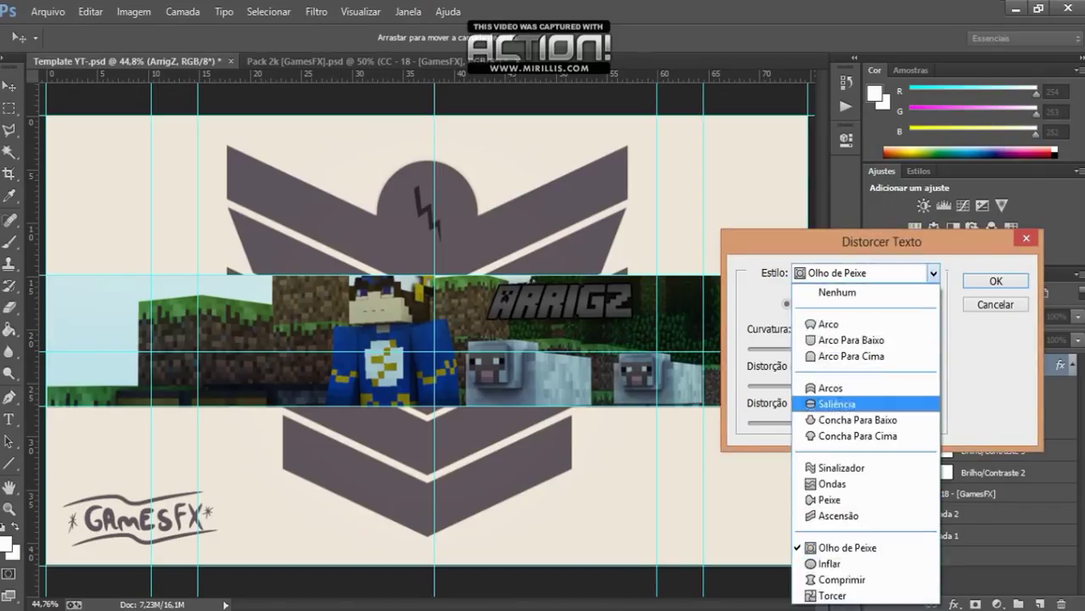
left_click(819, 403)
left_click(933, 273)
left_click(836, 468)
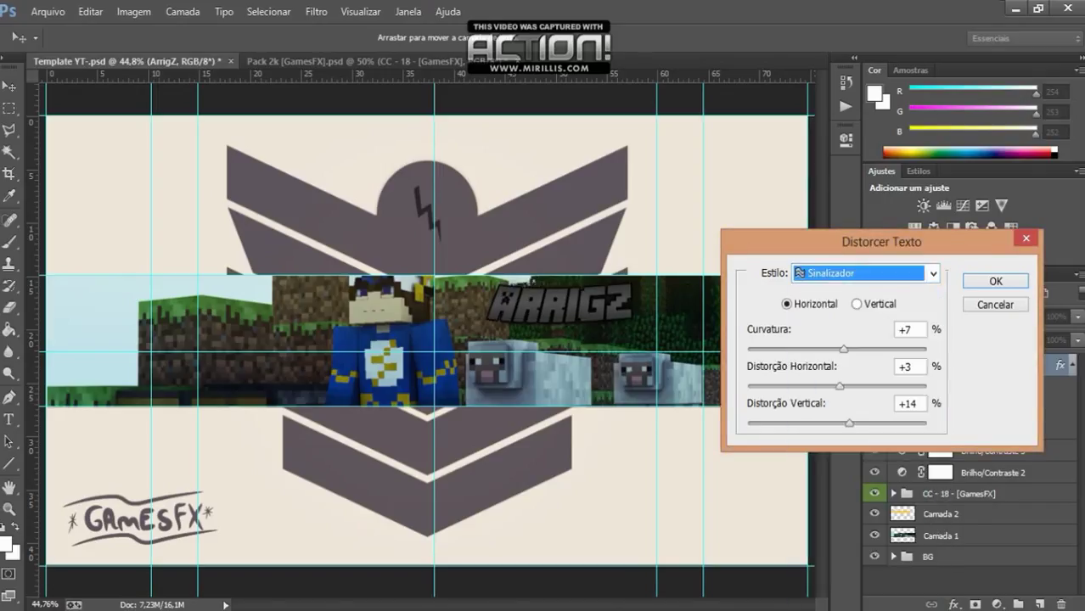
key("Tab")
key("Down")
key("Down")
key("Down")
key("Down")
key("Down")
key("Down")
key("Down")
key("Down")
key("Down")
key("Down")
key("Down")
key("Down")
key("Down")
key("Down")
key("Down")
key("Down")
key("Down")
key("Down")
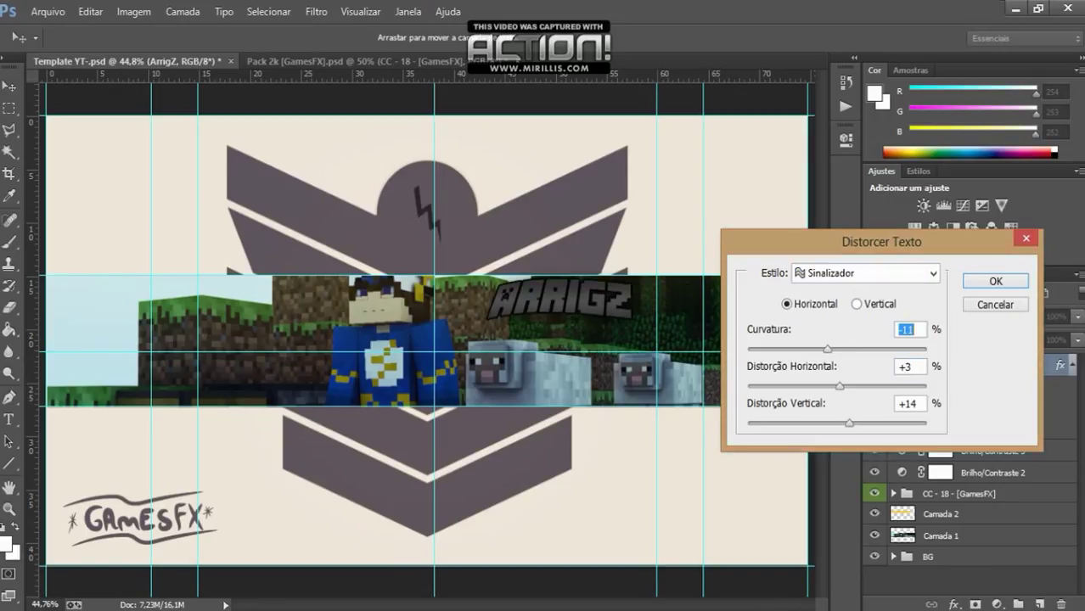
Warp the channel name with the Inflar style at a +5% bend and apply the warp.
left_click(933, 274)
left_click(837, 563)
key("Tab")
key("Up")
key("Up")
key("Up")
key("Up")
key("Up")
key("Up")
key("Up")
key("Up")
key("Up")
key("Up")
key("Up")
key("Up")
key("Up")
key("Up")
key("Up")
key("Up")
key("Up")
key("Up")
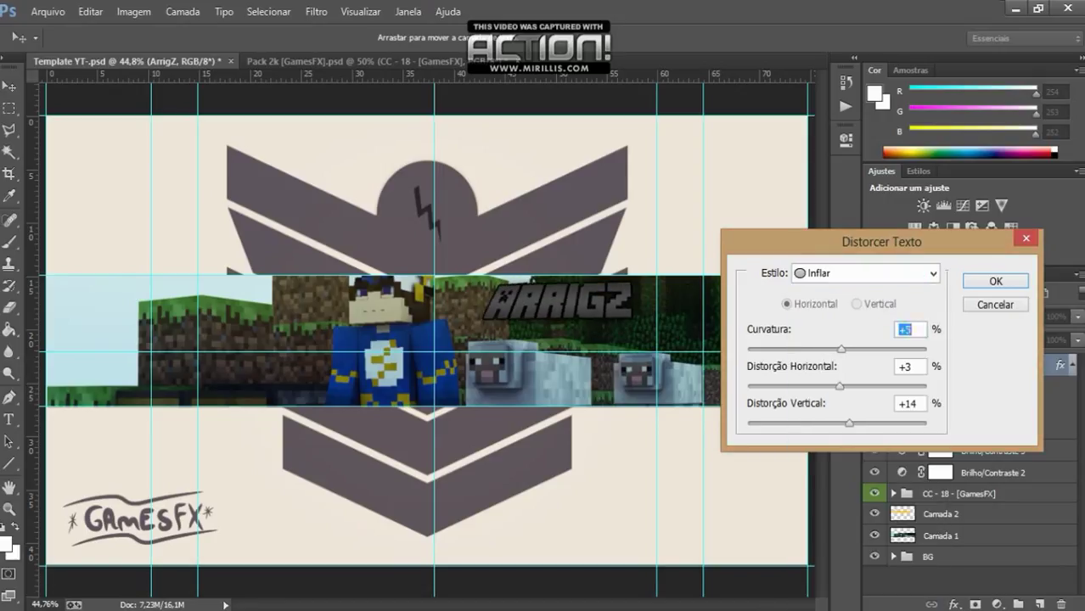
key("Return")
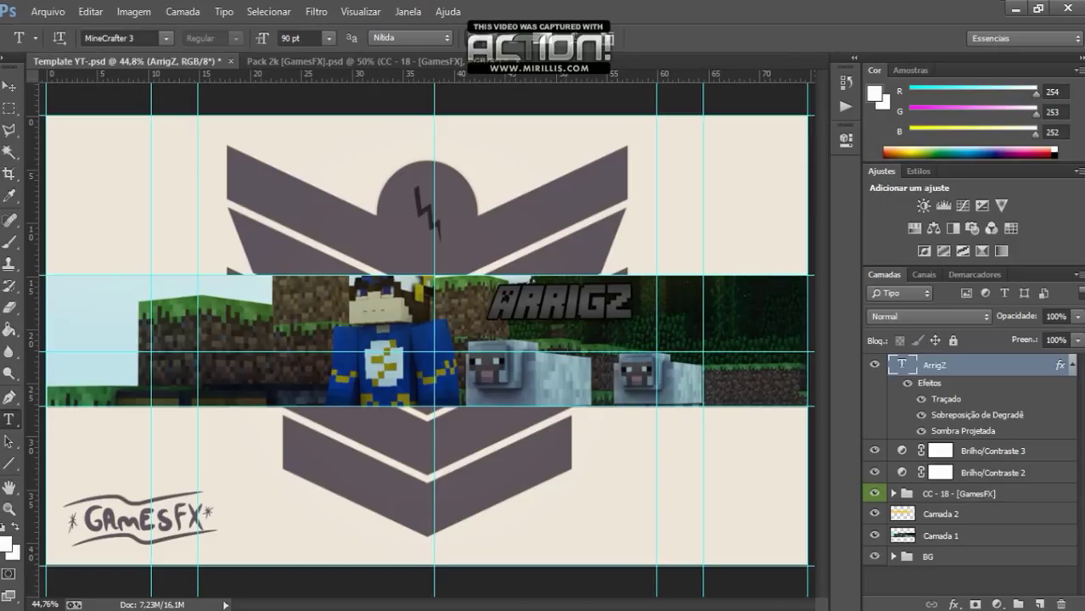
Move the channel name layer beneath the two brightness/contrast layers and reposition the title slightly above the sheep.
key("v")
left_click_drag(934, 365, 934, 501)
mouse_move(594, 293)
left_mouse_down()
mouse_move(605, 302)
mouse_move(586, 274)
mouse_move(592, 280)
left_mouse_up()
key("ctrl+bracketright")
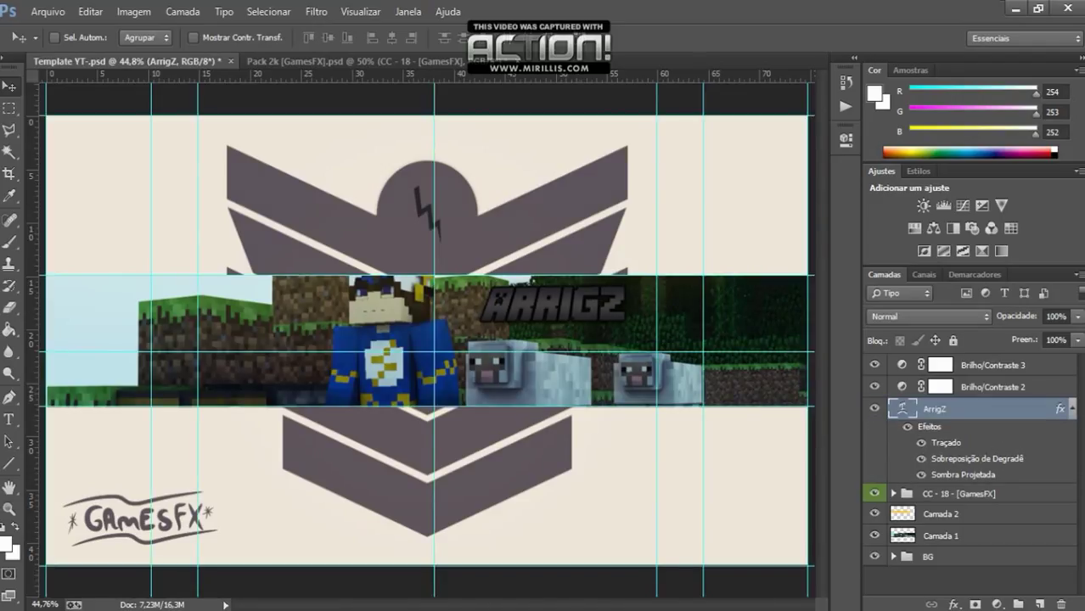
Switch to Skype to check the latest recent conversation, and return to the banner in Photoshop.
key("ctrl+h")
key("t")
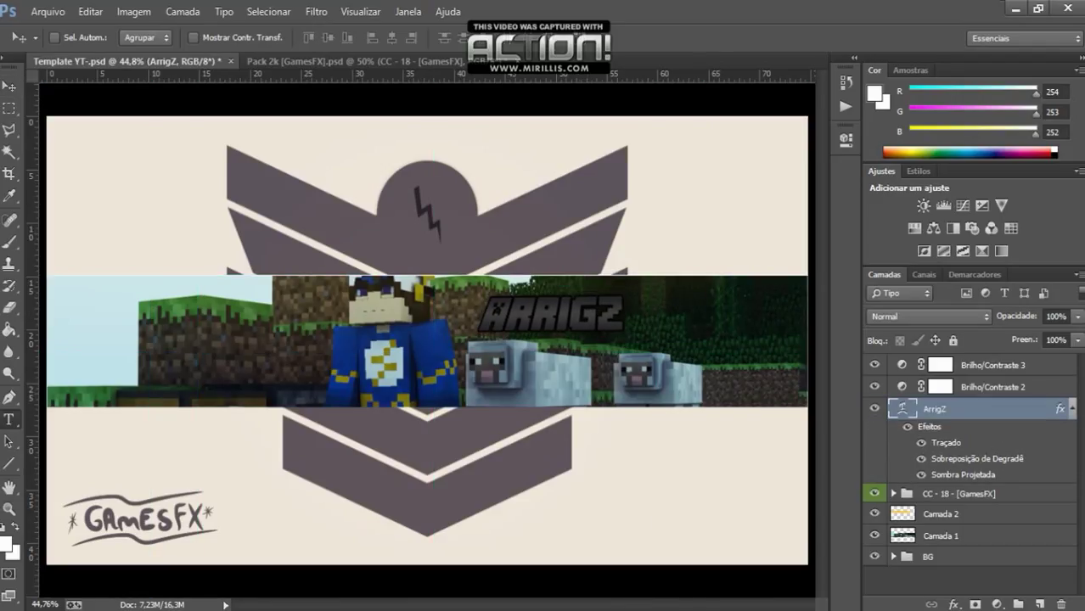
key("alt+Tab")
left_click(93, 211)
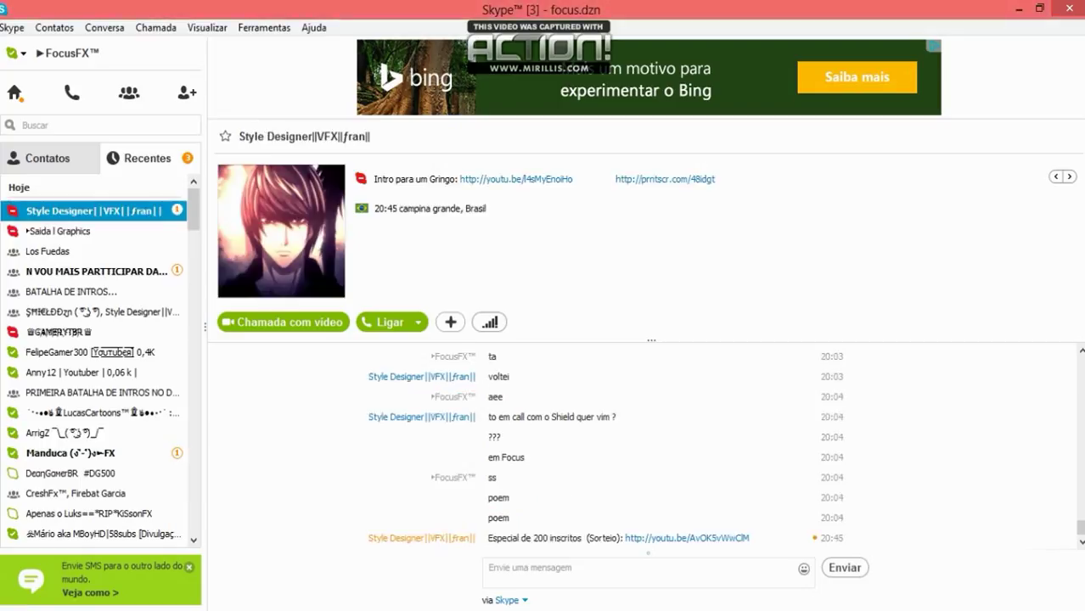
key("alt+Tab")
key("ctrl+h")
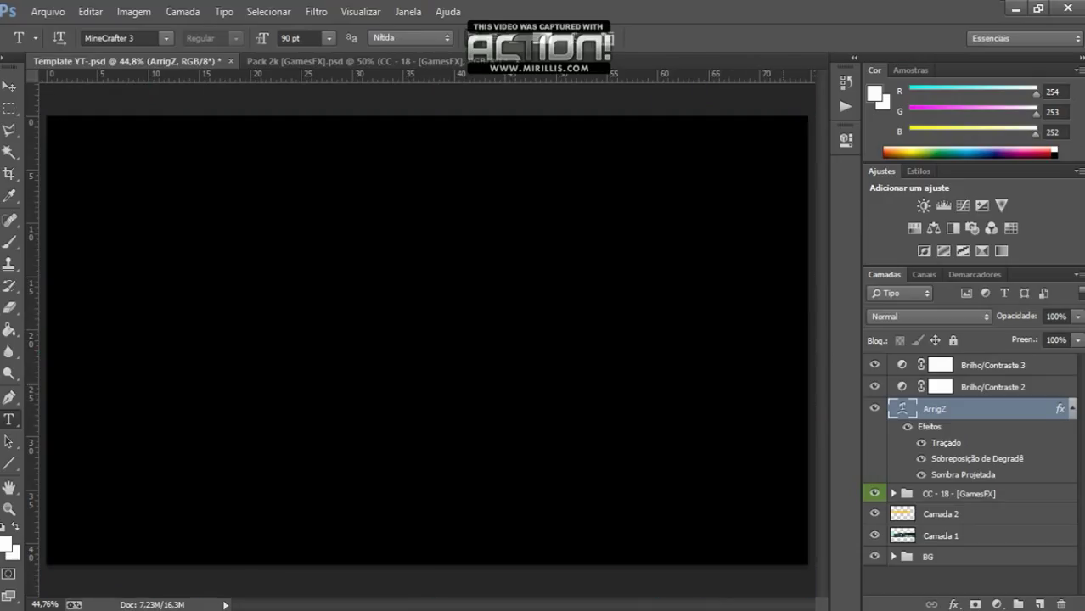
Add the upper-case text ZUEIRA TOTAL as a new 90 pt text layer in the standard 07_57 font.
key("Return")
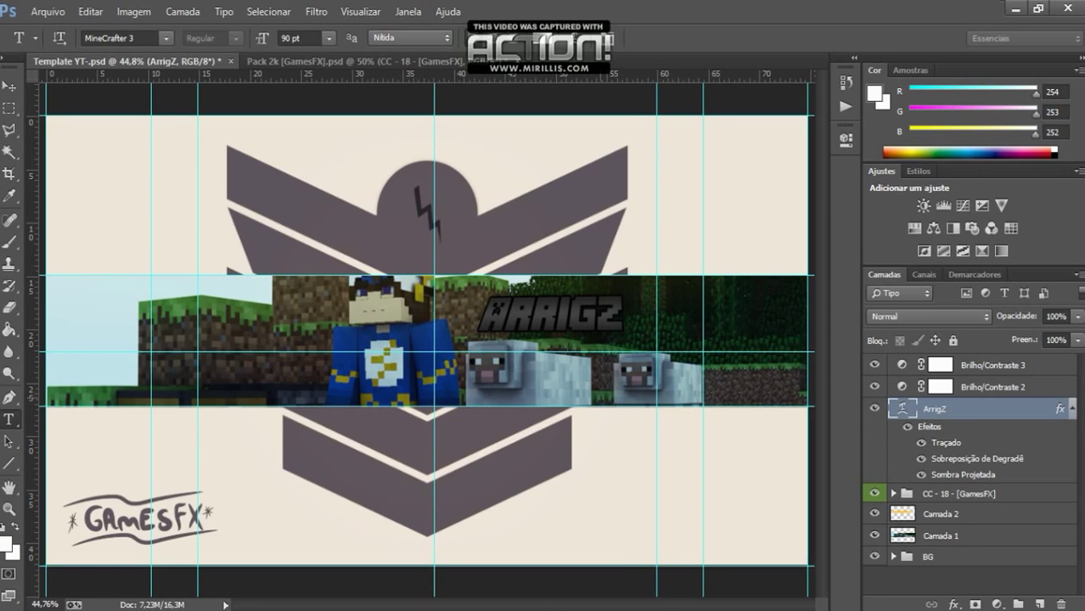
left_click(52, 203)
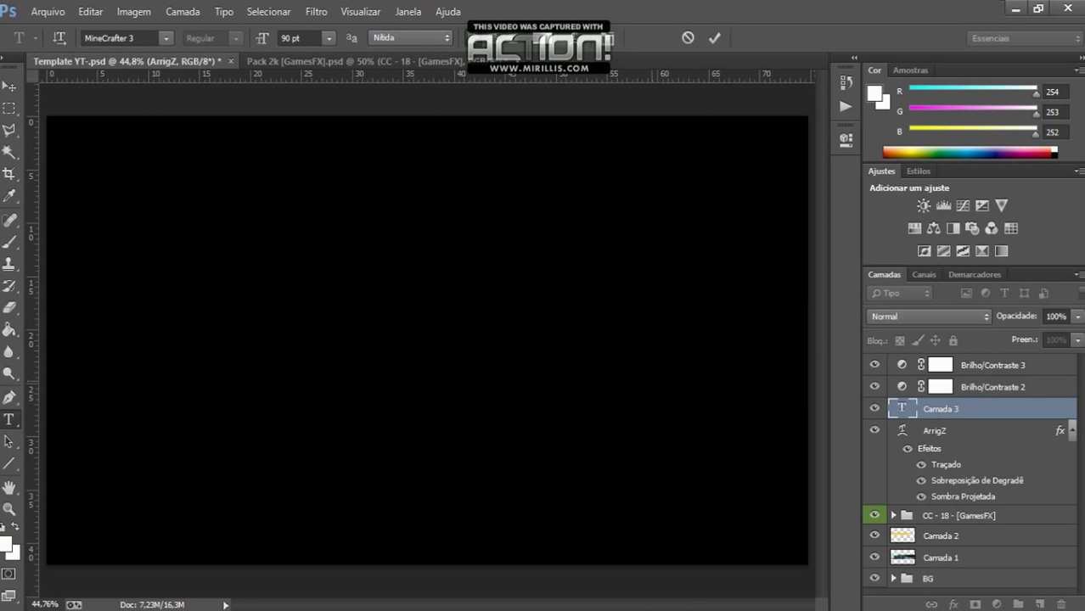
left_click(166, 38)
scroll(212, 352, "down", 20)
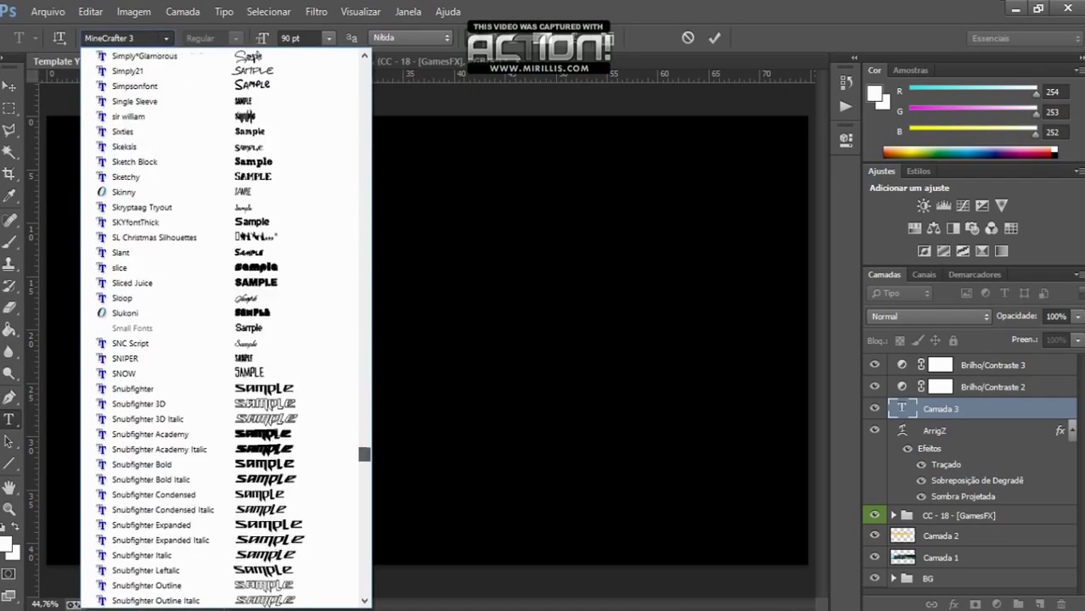
scroll(225, 329, "down", 20)
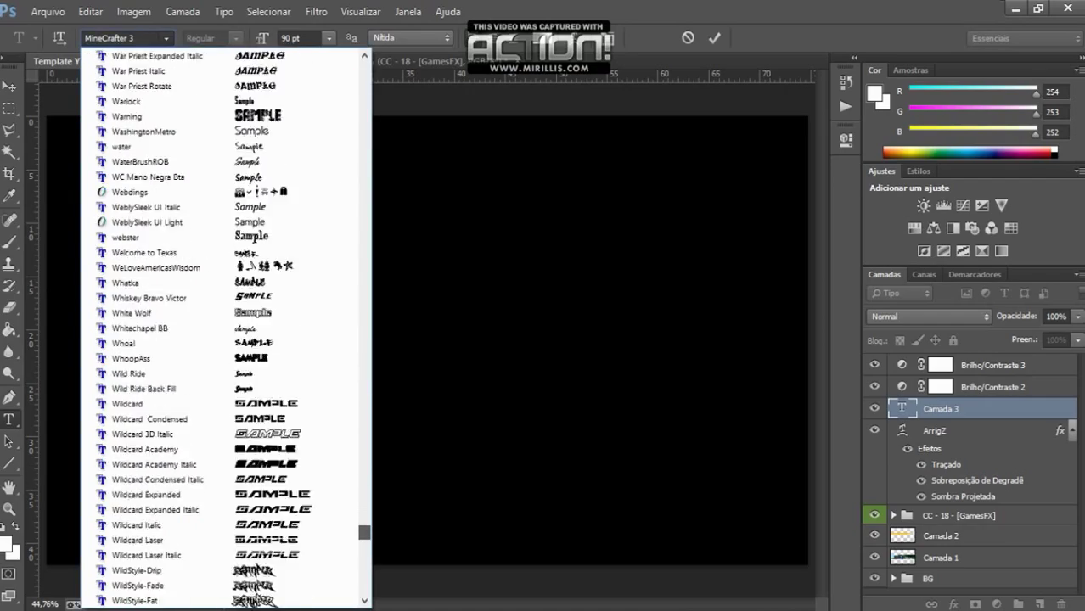
scroll(221, 374, "up", 20)
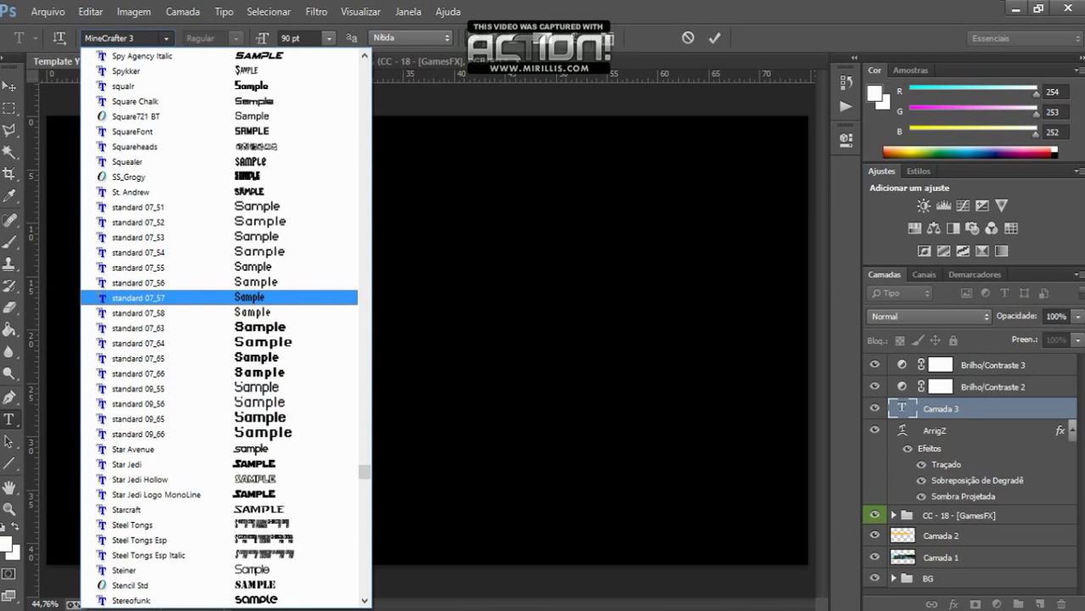
key("Return")
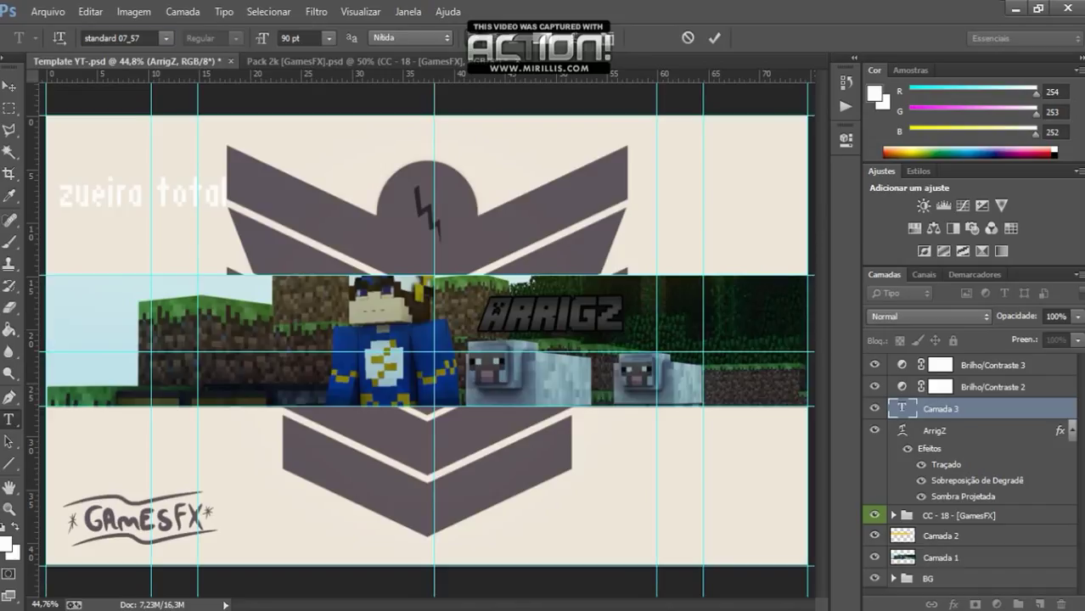
key("ctrl+Return")
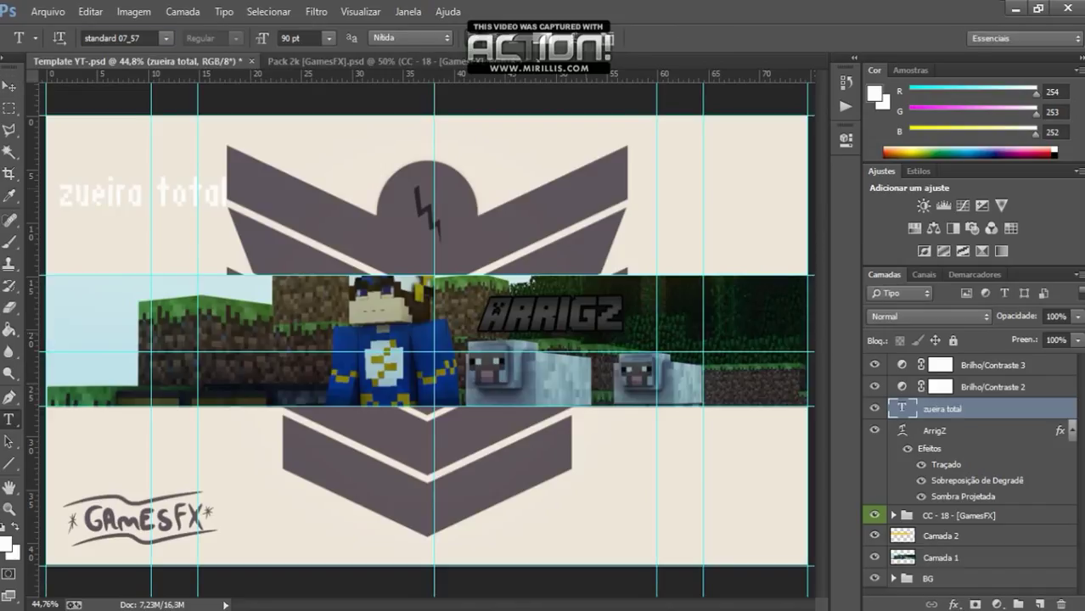
key("Return")
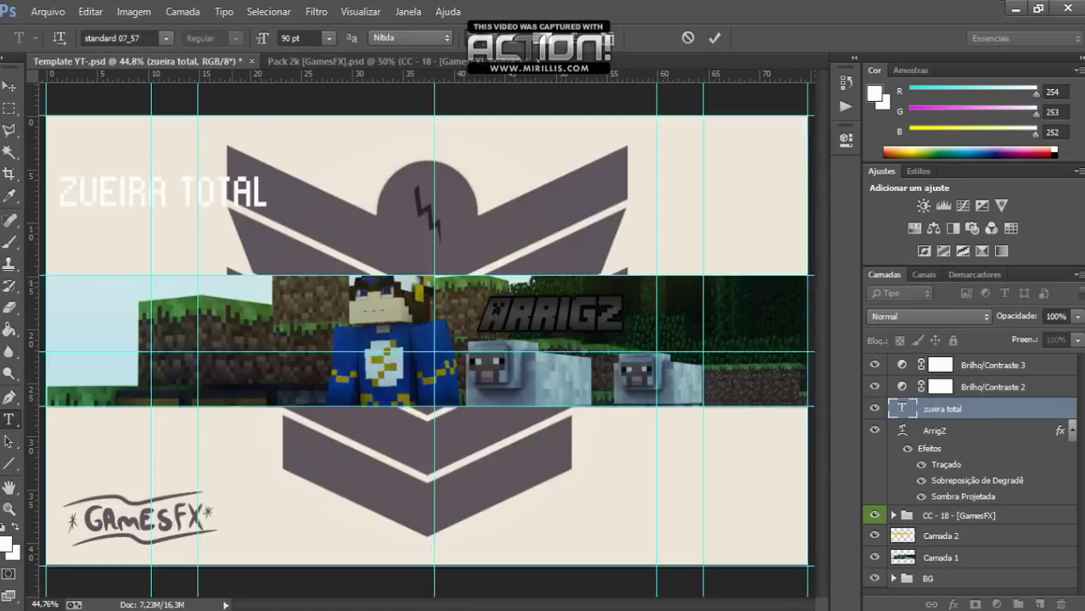
key("ctrl+Return")
Move the ZUEIRA TOTAL text onto the banner strip and scale it down over the channel name's lower edge.
key("v")
left_click_drag(140, 161, 544, 314)
key("ctrl+t")
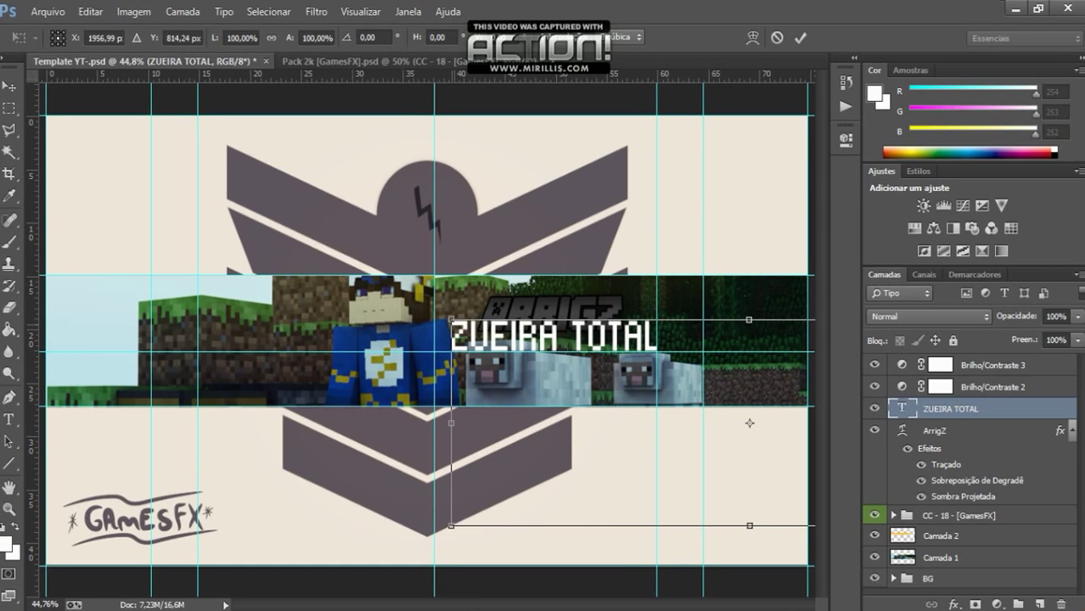
left_click_drag(447, 315, 515, 316)
key("Return")
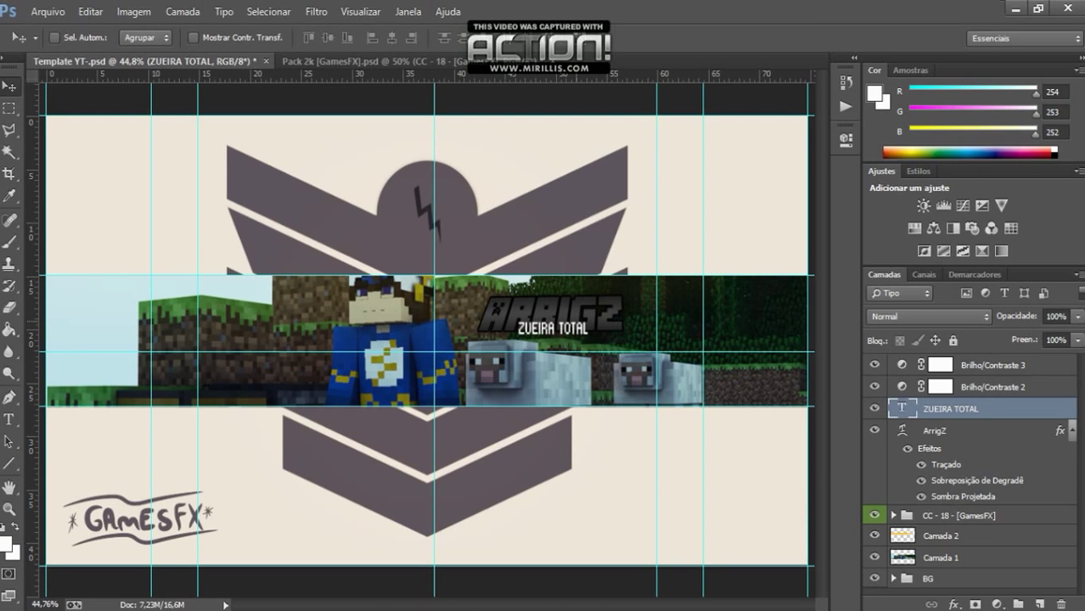
Give the ZUEIRA TOTAL text a yellow-green to yellow gradient overlay, deleting the orange end stop.
double_click(1002, 409)
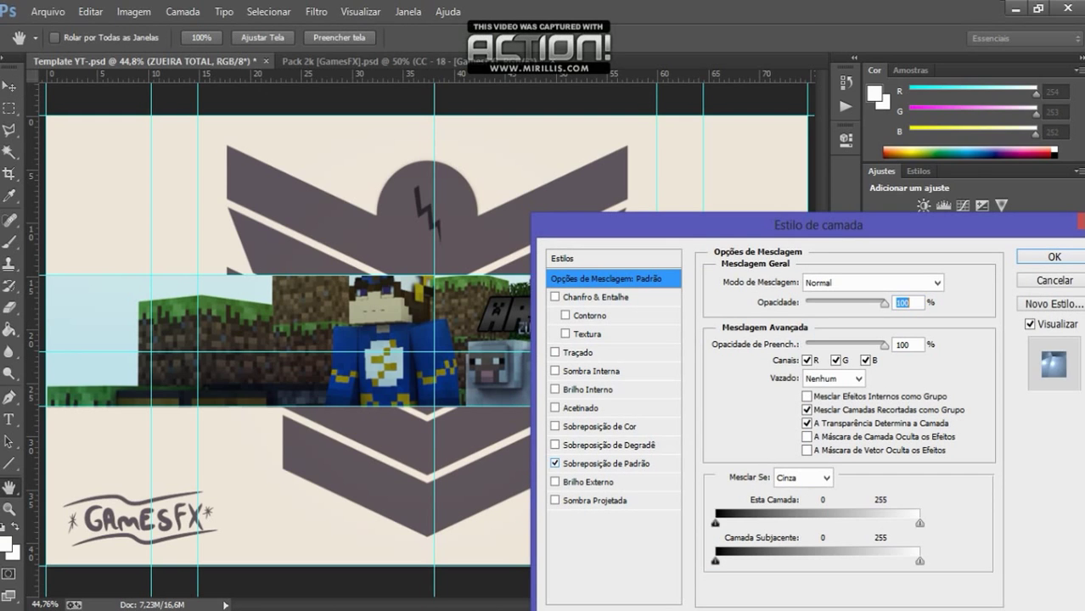
left_click(595, 445)
left_click(845, 321)
left_click(920, 255)
left_click(732, 491)
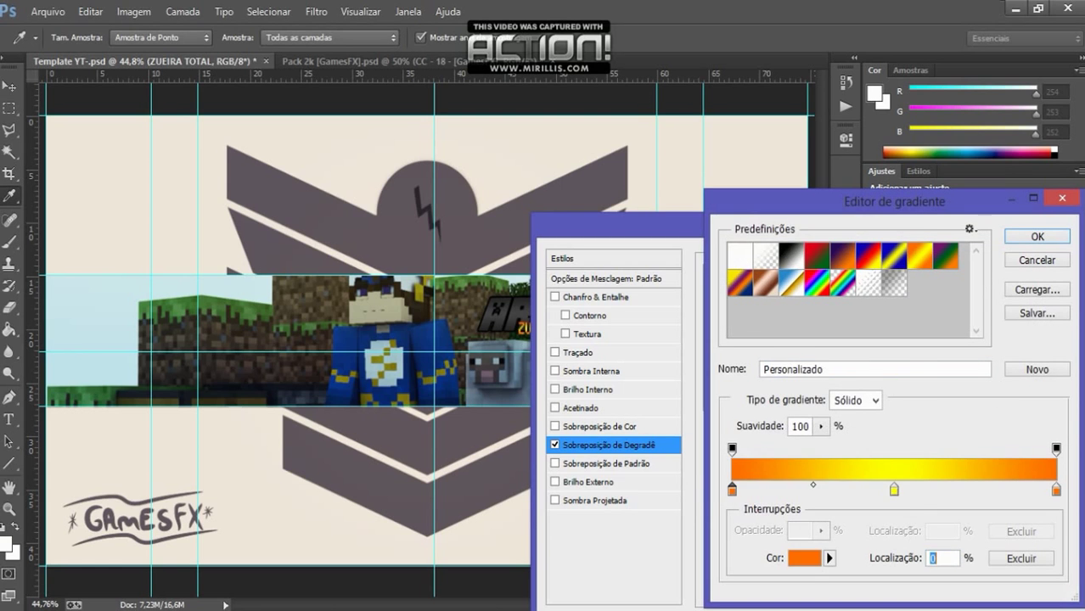
left_click(806, 558)
left_click_drag(594, 339, 675, 280)
key("Return")
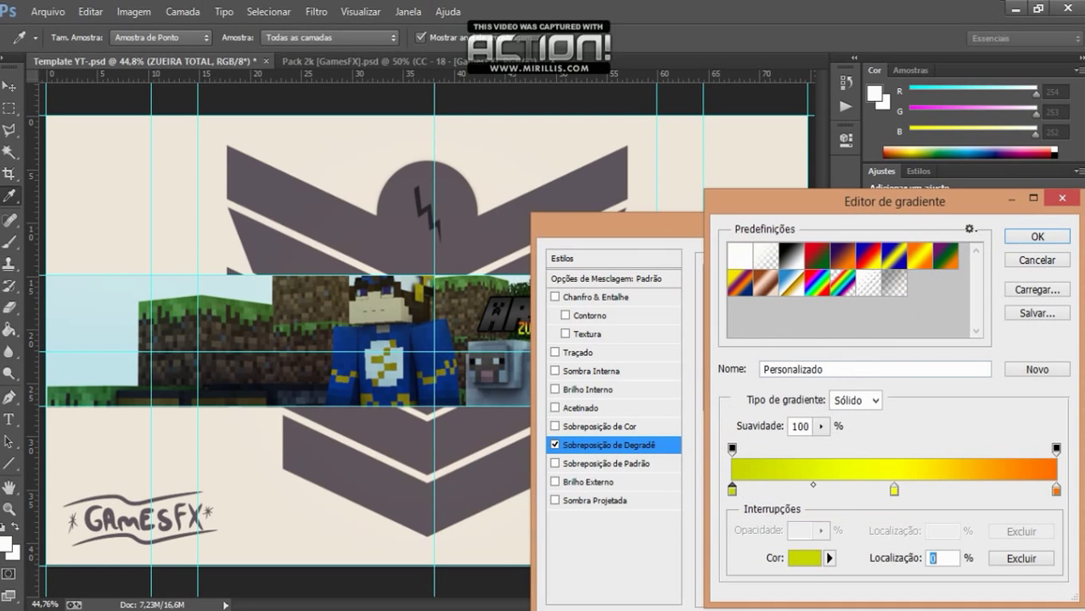
left_click(1056, 491)
left_click(1022, 559)
left_click(1037, 236)
Add a 2 px black outer stroke and a drop shadow to the ZUEIRA TOTAL text, and apply the layer styles.
left_click(556, 353)
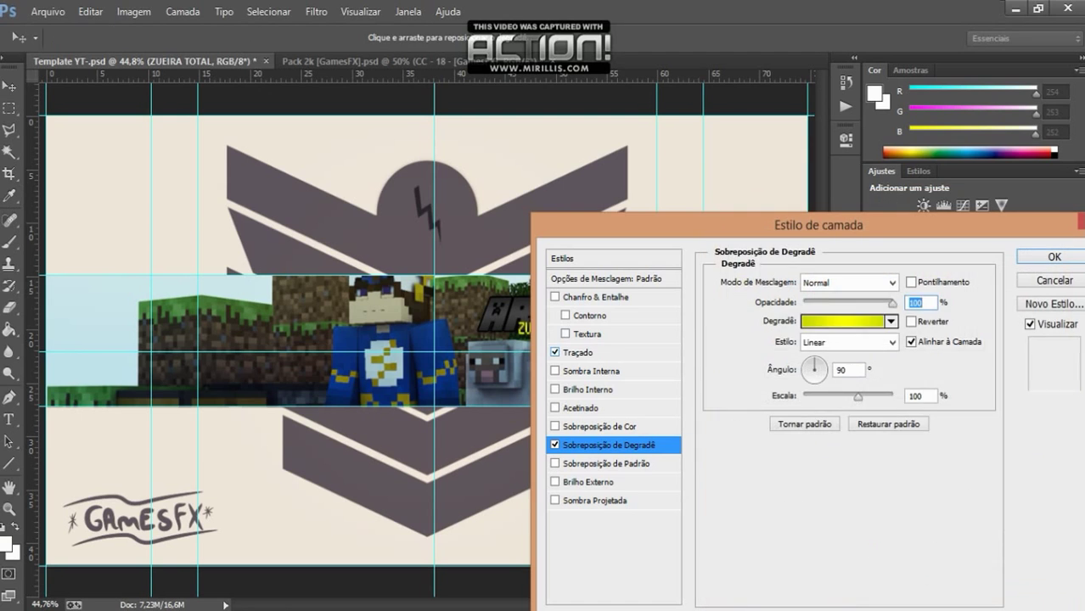
left_click(586, 353)
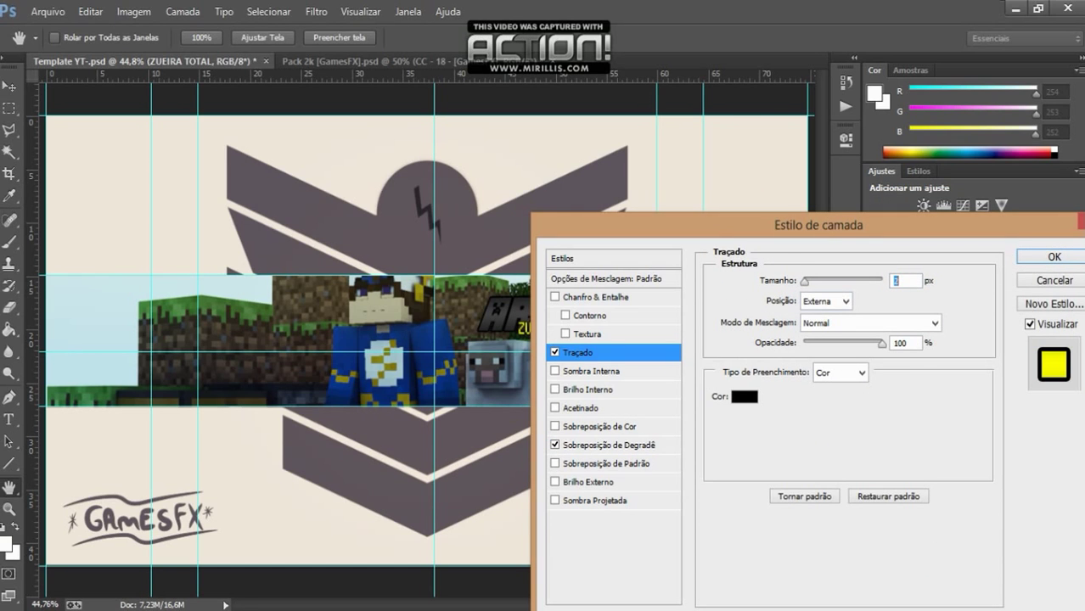
left_click(594, 500)
left_click(586, 352)
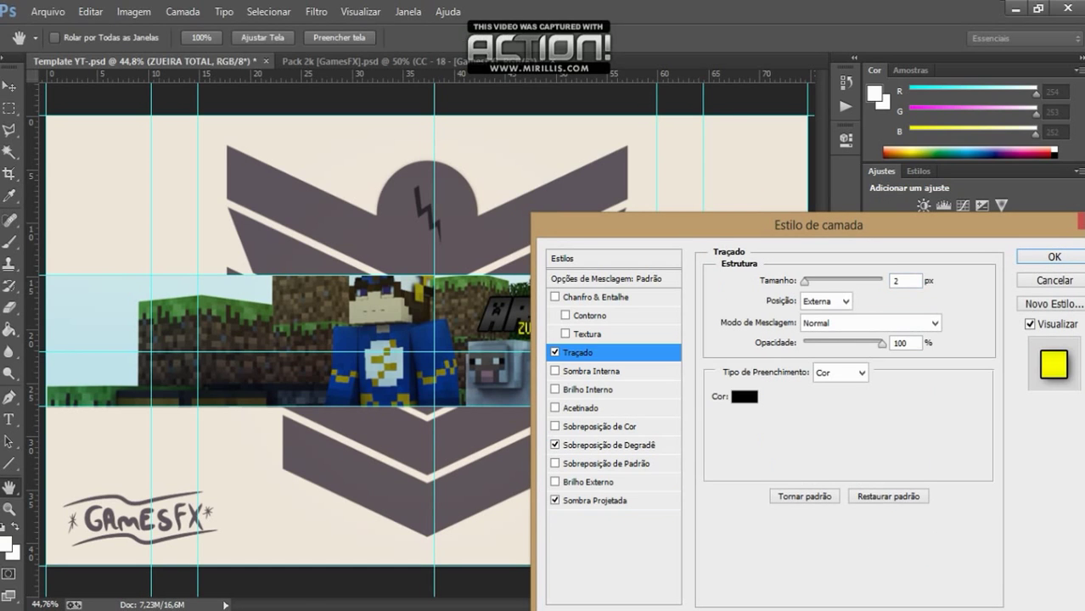
key("Return")
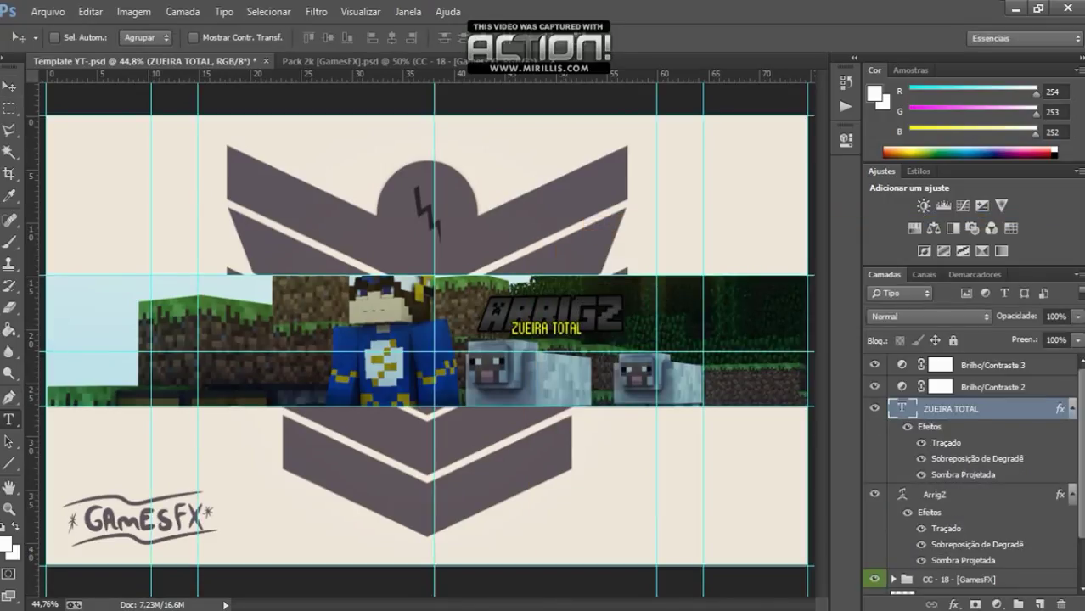
Warp the ZUEIRA TOTAL text with the Inflar style at a +5% bend and nudge it into place under the channel name.
left_click(8, 419)
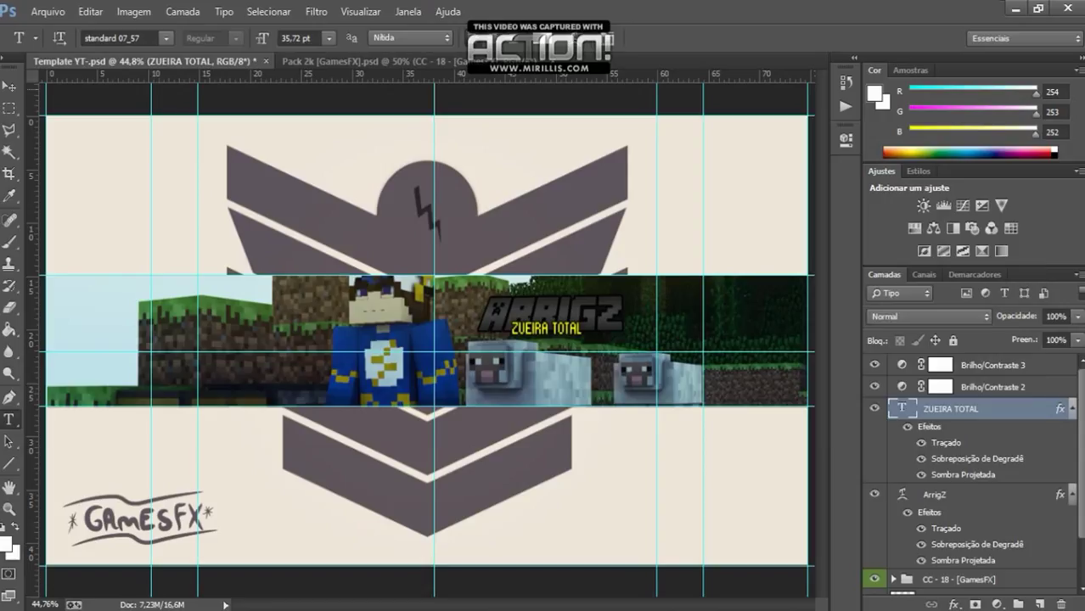
left_click(576, 36)
left_click(866, 272)
left_click(836, 562)
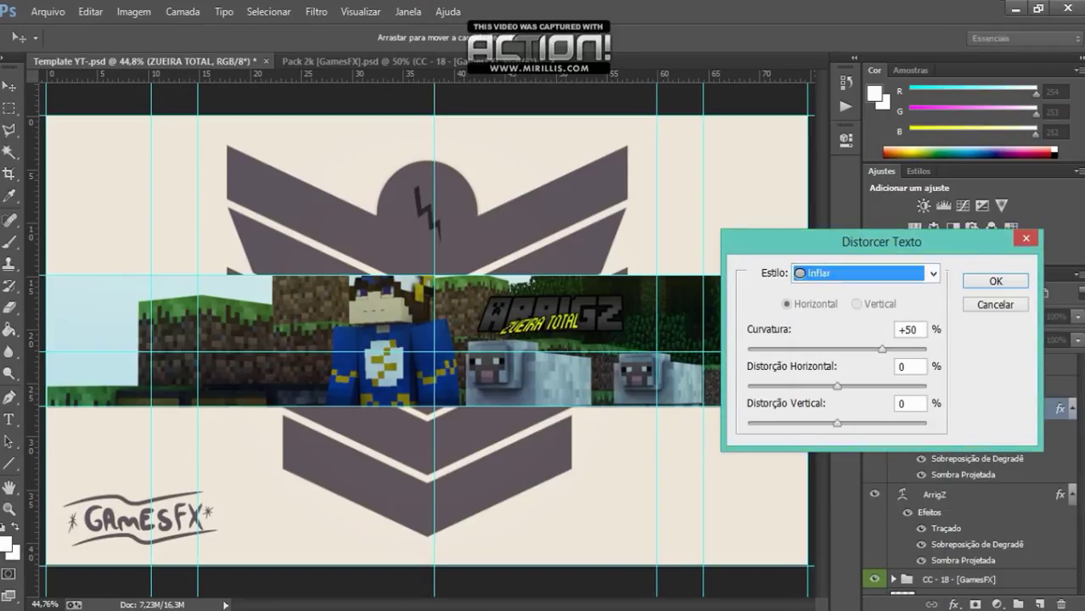
key("Tab")
type("7")
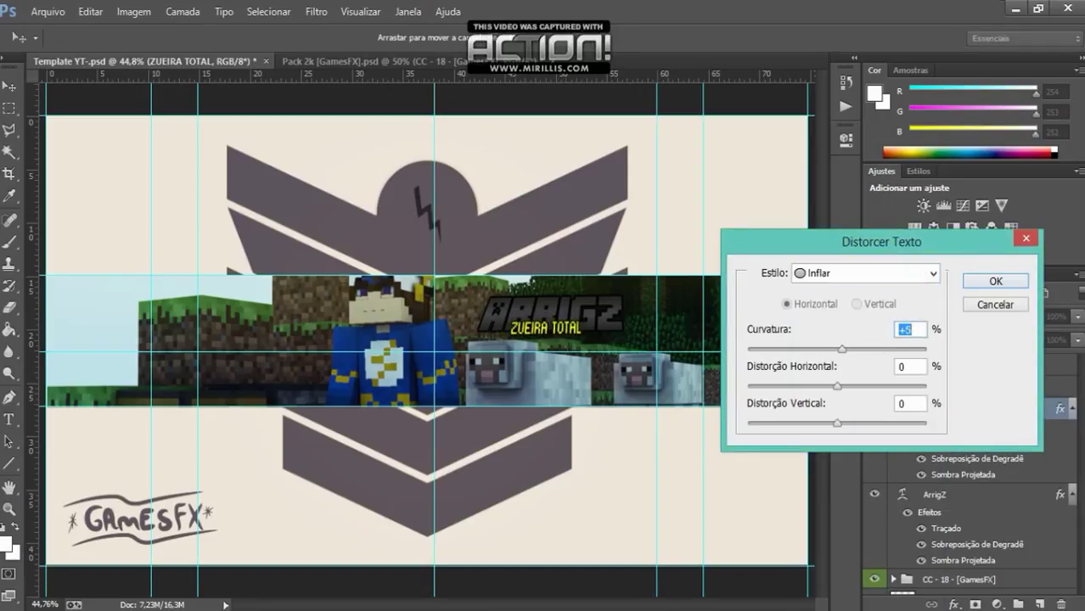
key("Return")
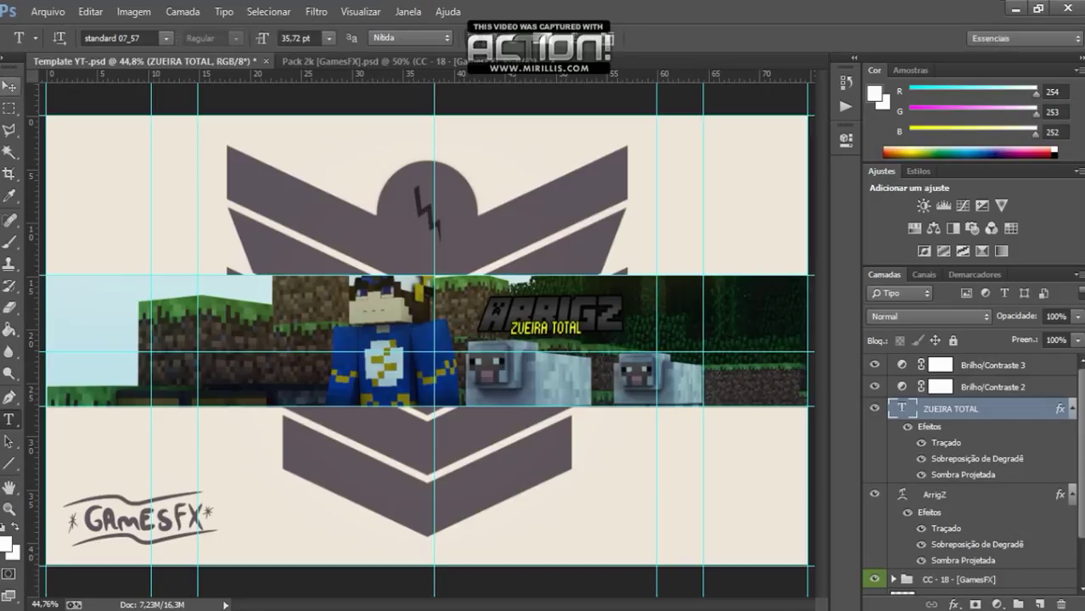
key("v")
left_click_drag(548, 327, 553, 329)
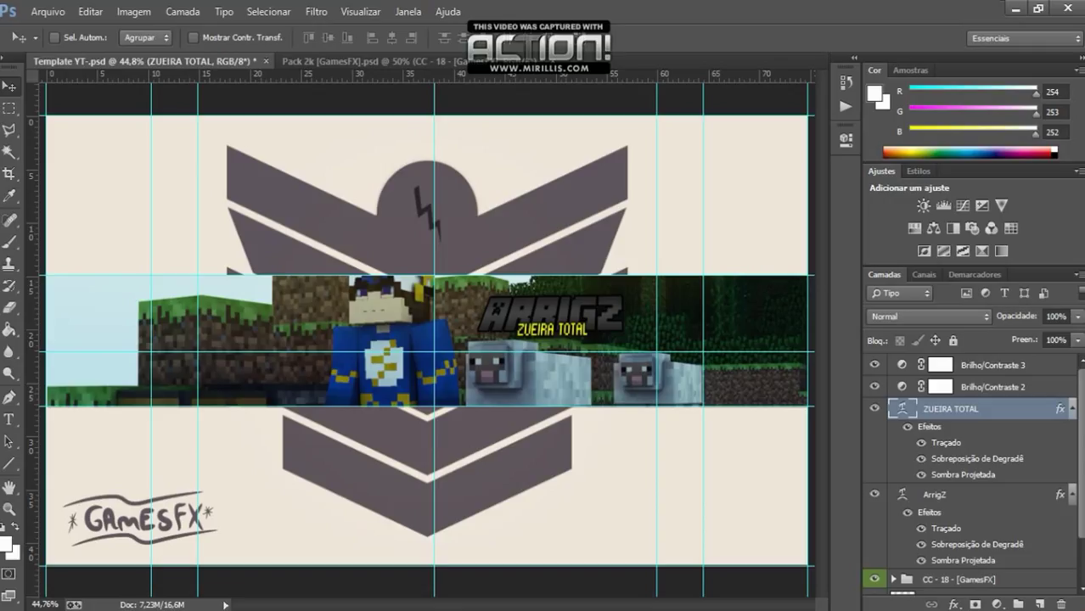
Collapse the Super CC - Pack group in Pack 2k [GamesFX].psd and return to the Template YT document.
left_click(501, 61)
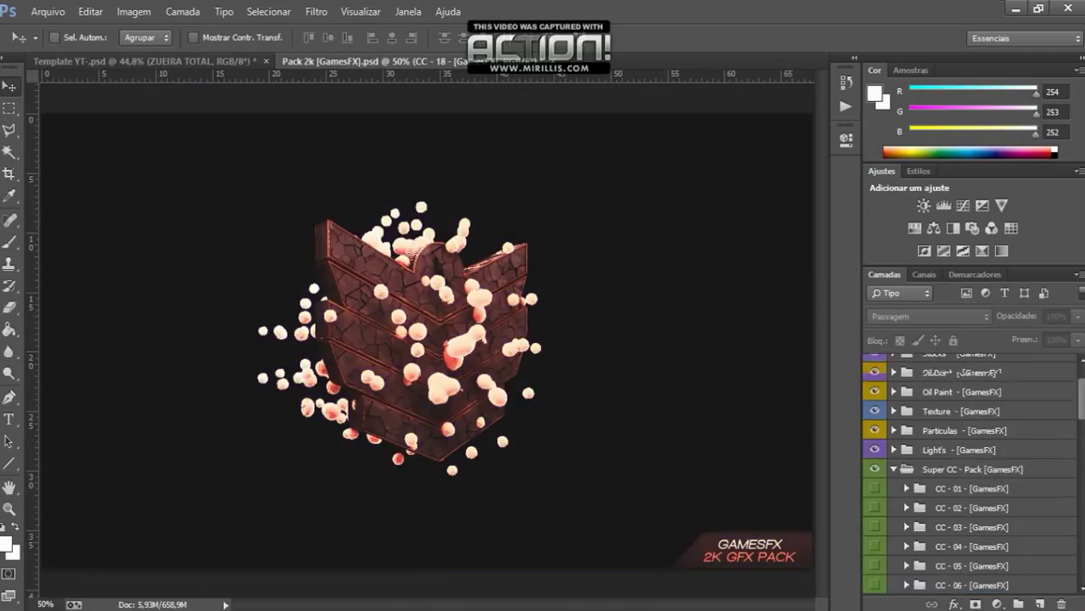
left_click(894, 469)
left_click(145, 61)
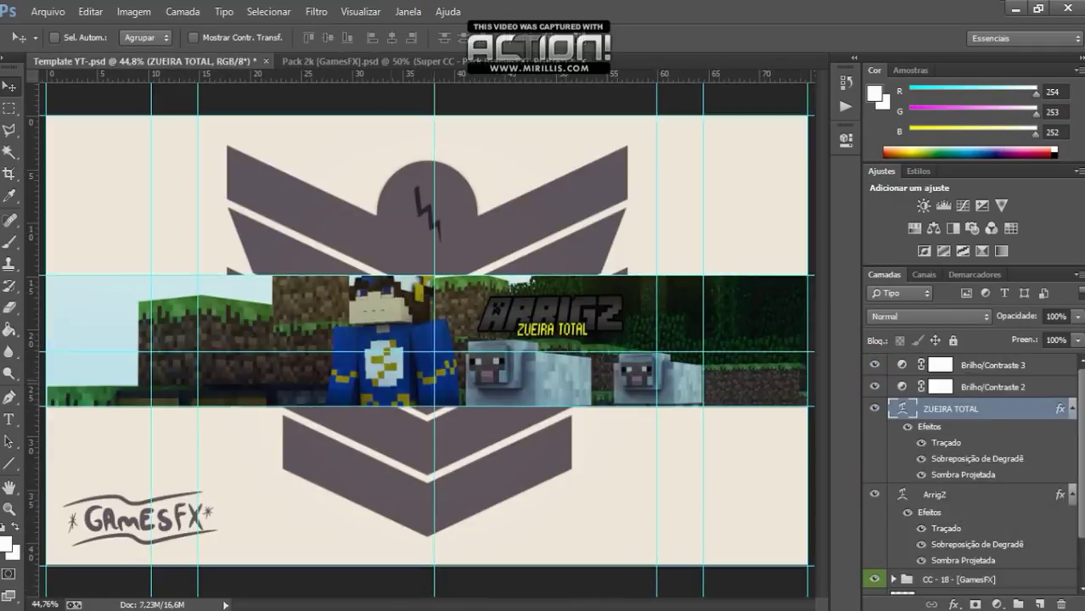
Add the text BY:FOCUS-DZN at 60 pt in the standard 07_57 font over the grass blocks beside the character.
key("t")
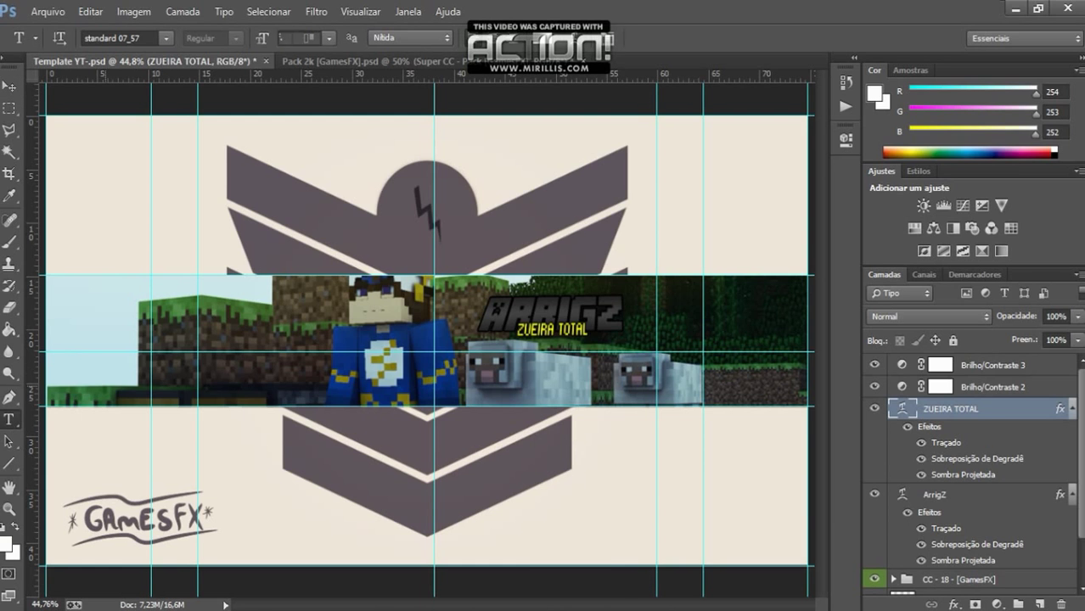
left_click_drag(83, 351, 280, 392)
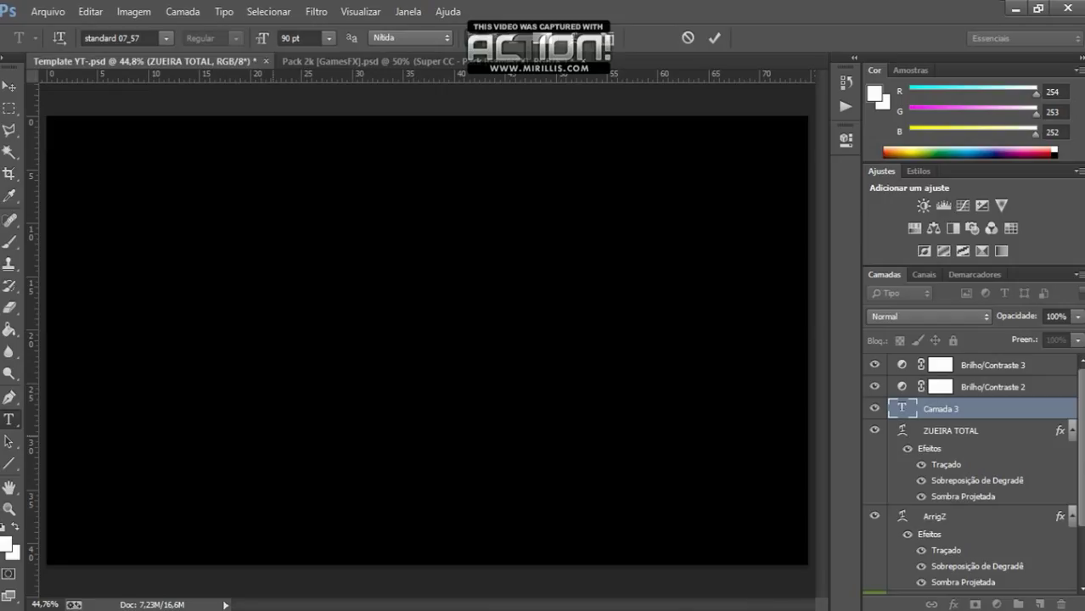
left_click(329, 38)
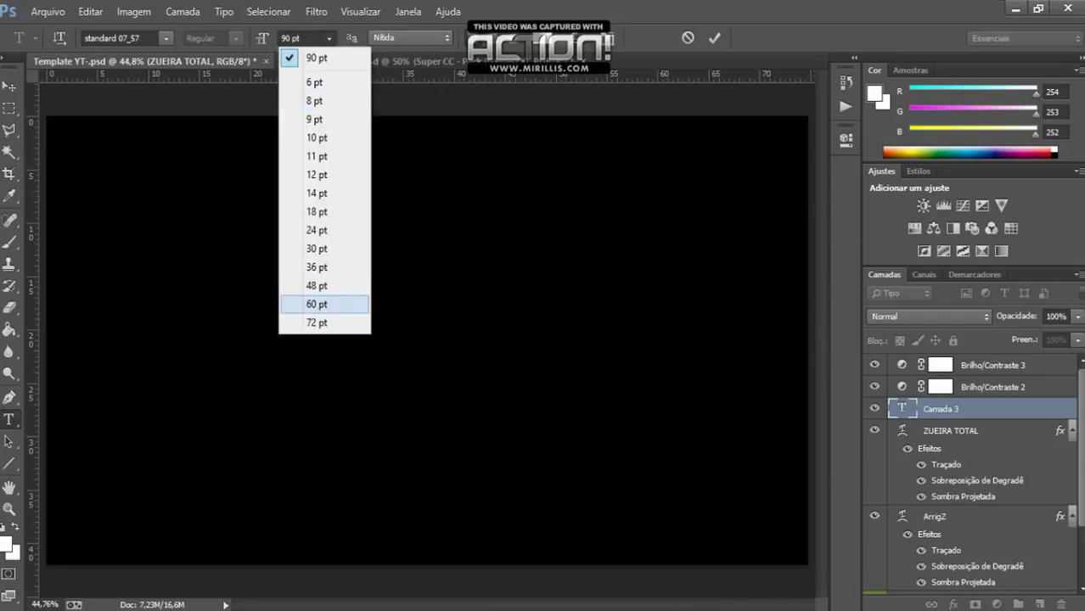
left_click(322, 304)
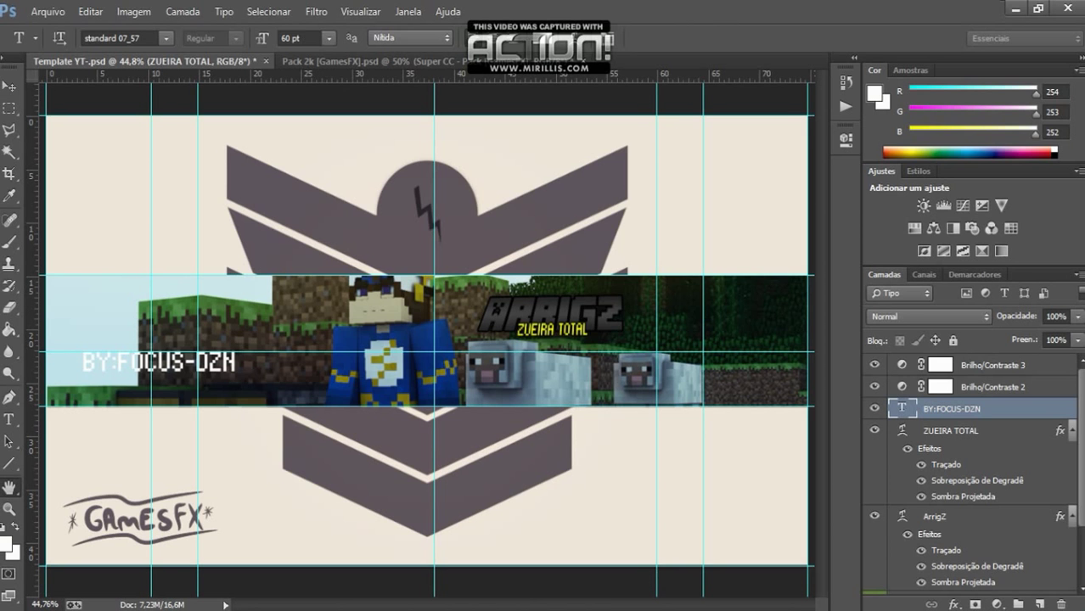
Give the BY:FOCUS-DZN text a dark yellow to yellow gradient overlay from the orange-yellow-orange preset, recolouring the start stop and removing the orange end stop.
double_click(1019, 409)
left_click(606, 445)
left_click_drag(777, 225, 889, 216)
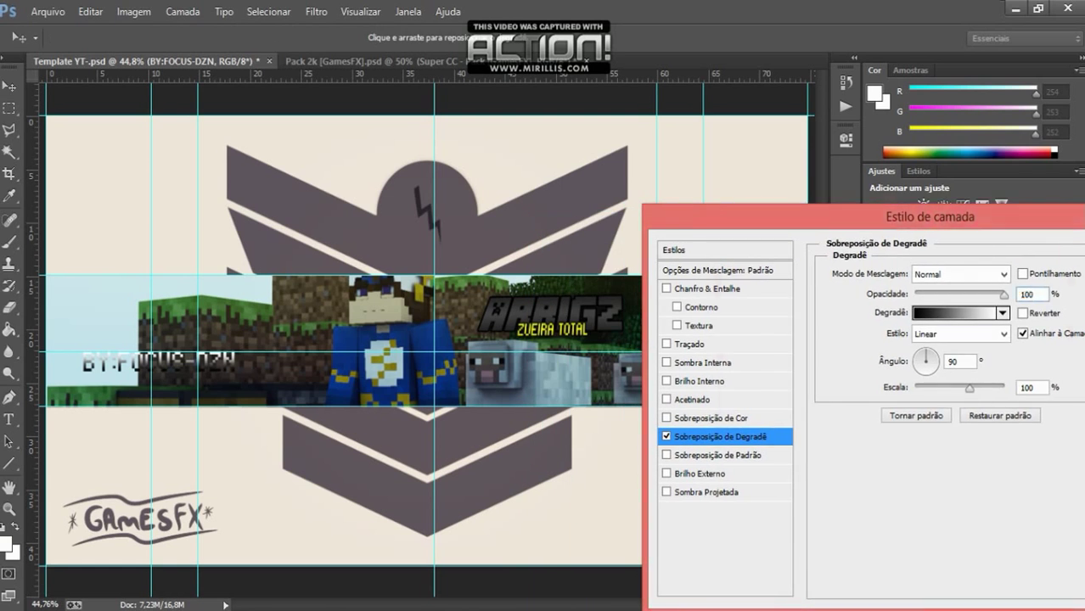
left_click(892, 287)
double_click(733, 490)
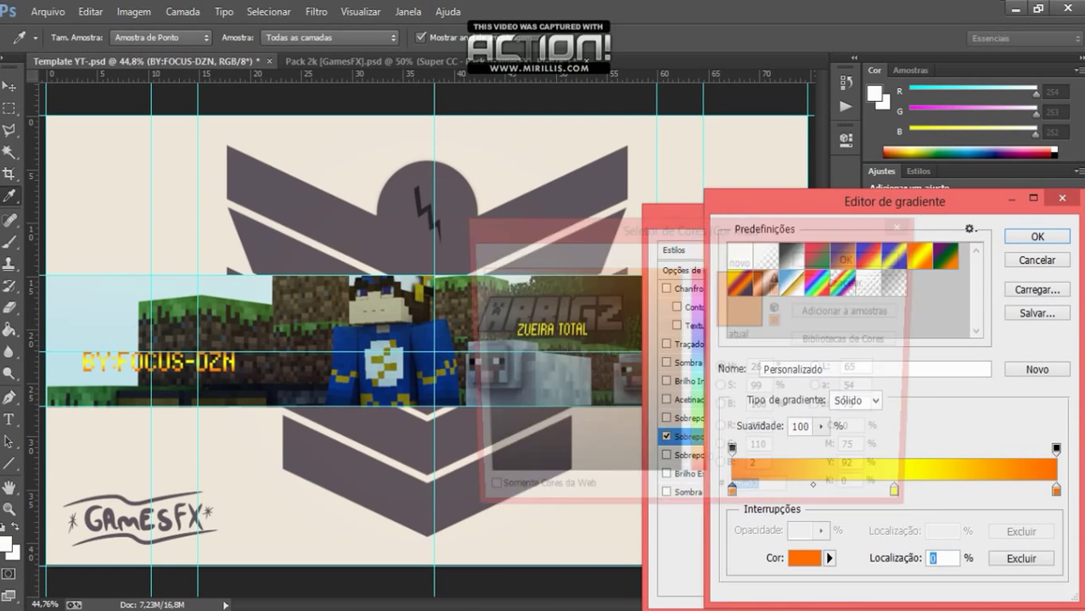
left_click(677, 329)
left_click(679, 305)
left_click(852, 258)
left_click(1057, 490)
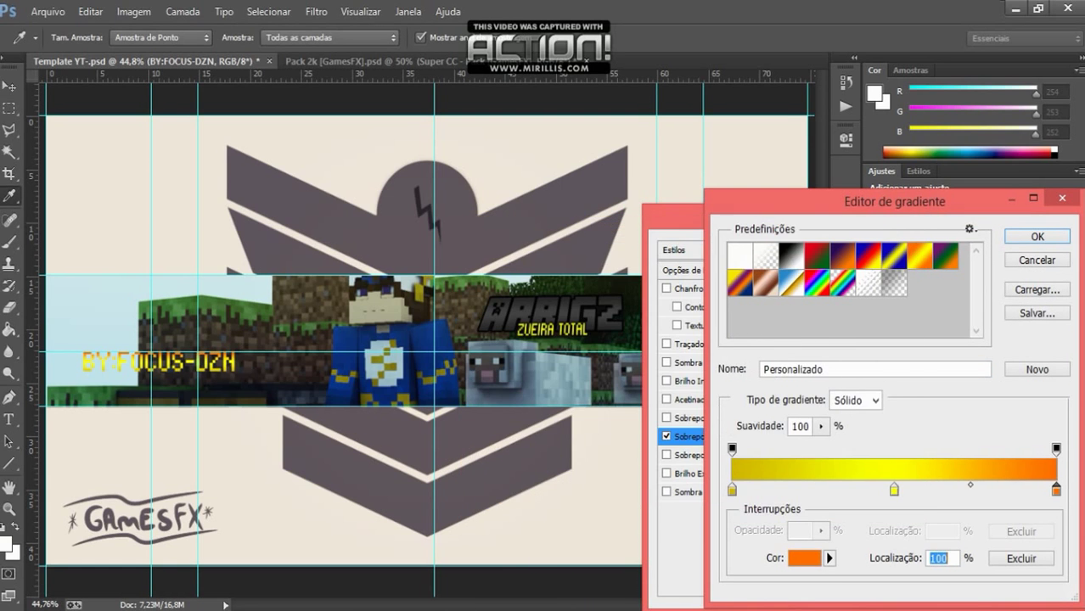
left_click(894, 470)
left_click(1036, 236)
Add a 6 px black outer stroke and an 18 px drop shadow to the BY:FOCUS-DZN text, and apply the layer styles.
left_click(690, 344)
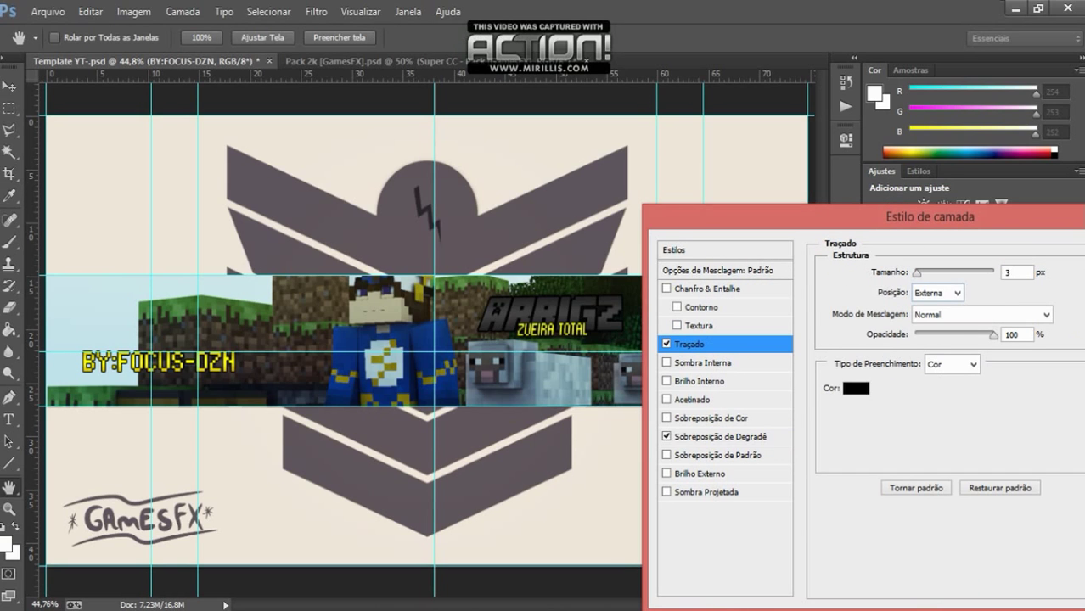
left_click(667, 492)
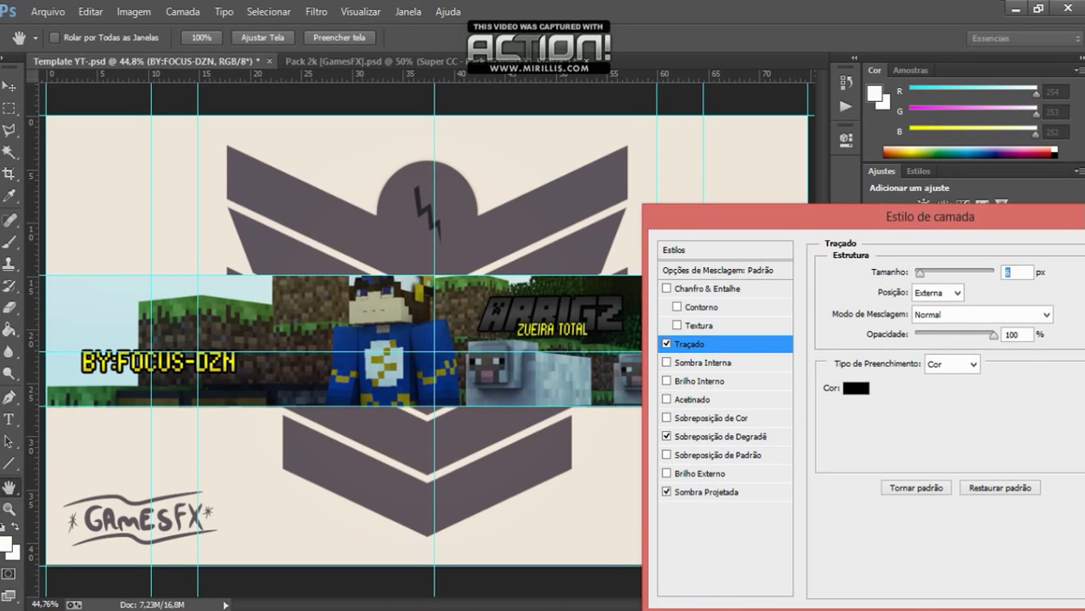
left_click(707, 491)
left_click_drag(765, 217, 606, 263)
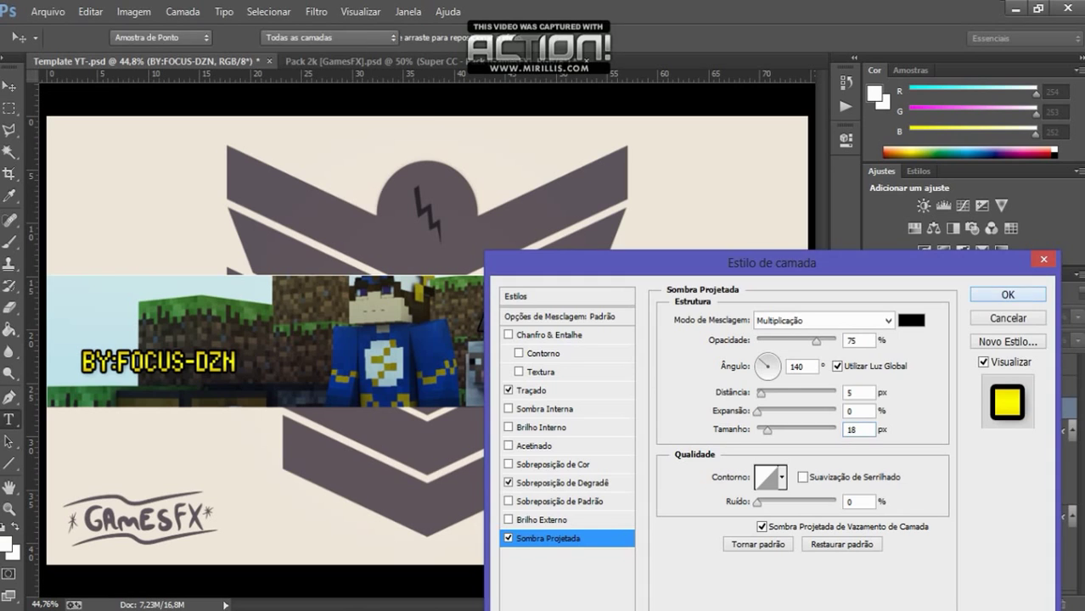
key("Return")
Scale the BY:FOCUS-DZN text down to about half size and place it along the banner's upper edge, above the grass block.
key("ctrl+t")
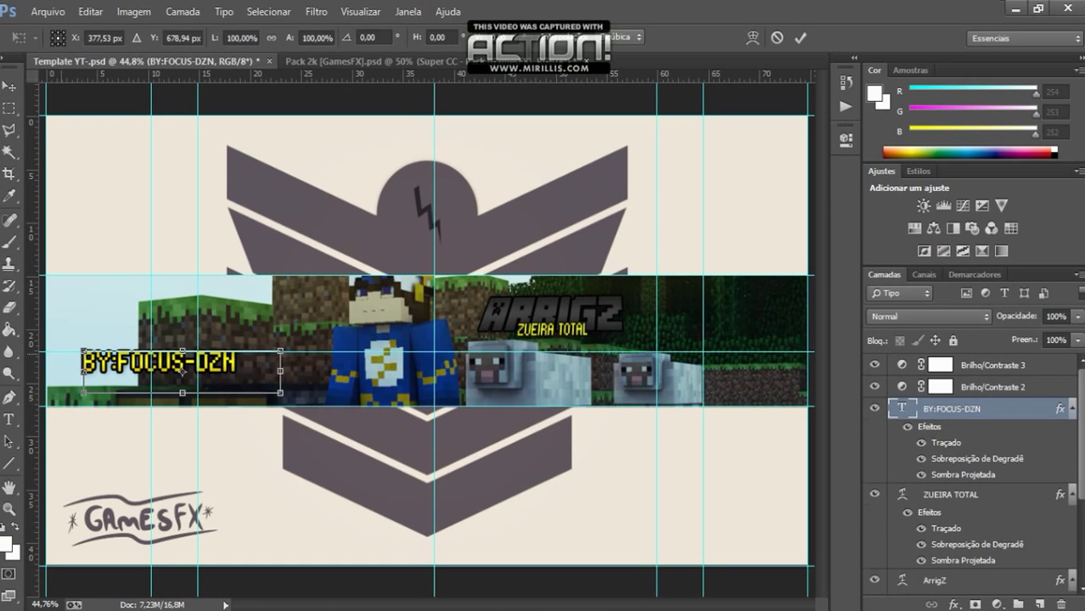
left_click_drag(81, 349, 218, 303)
key("Return")
Warp the BY:FOCUS-DZN text with the Inflar style at a +18% bend.
key("t")
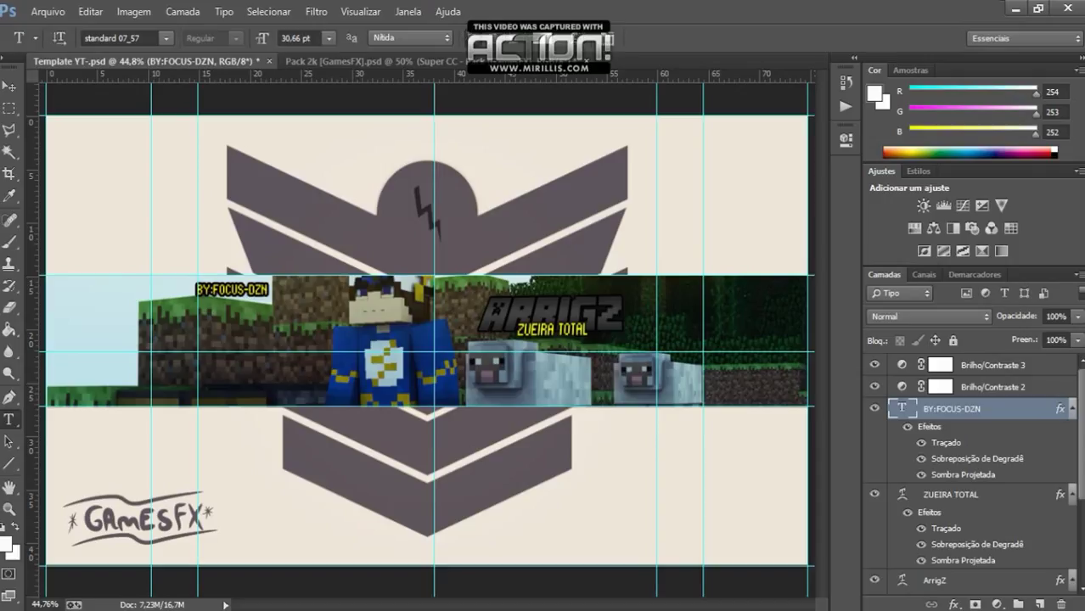
left_click(556, 37)
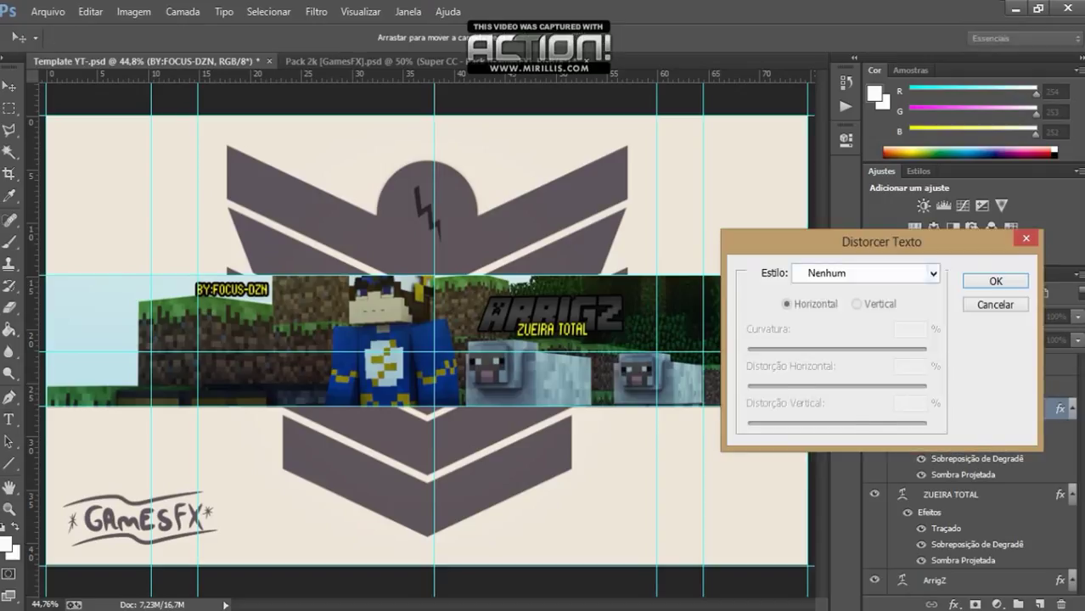
left_click(865, 272)
left_click(815, 561)
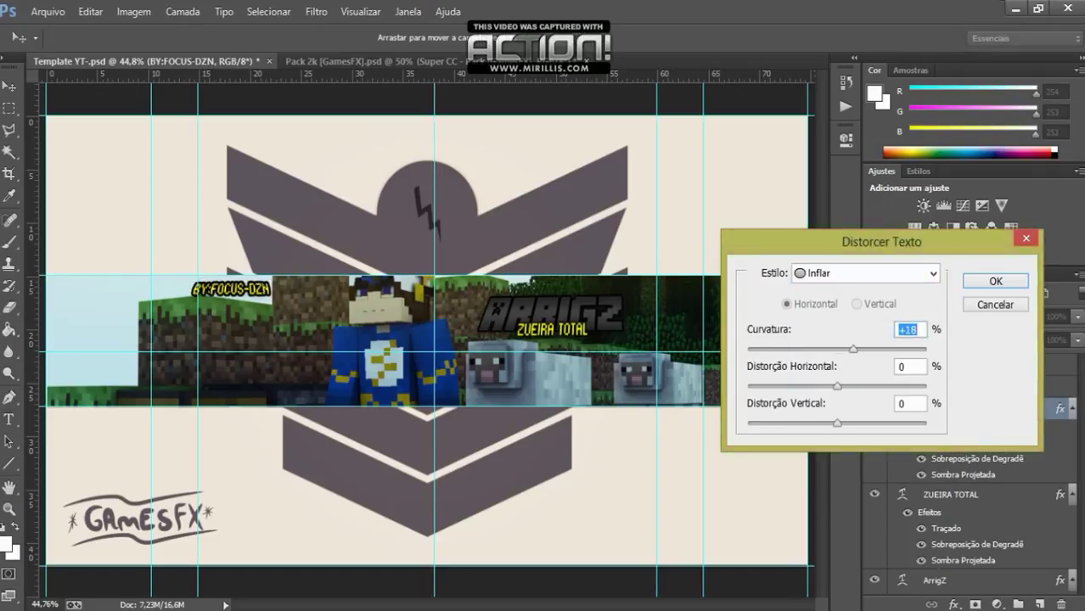
key("Escape")
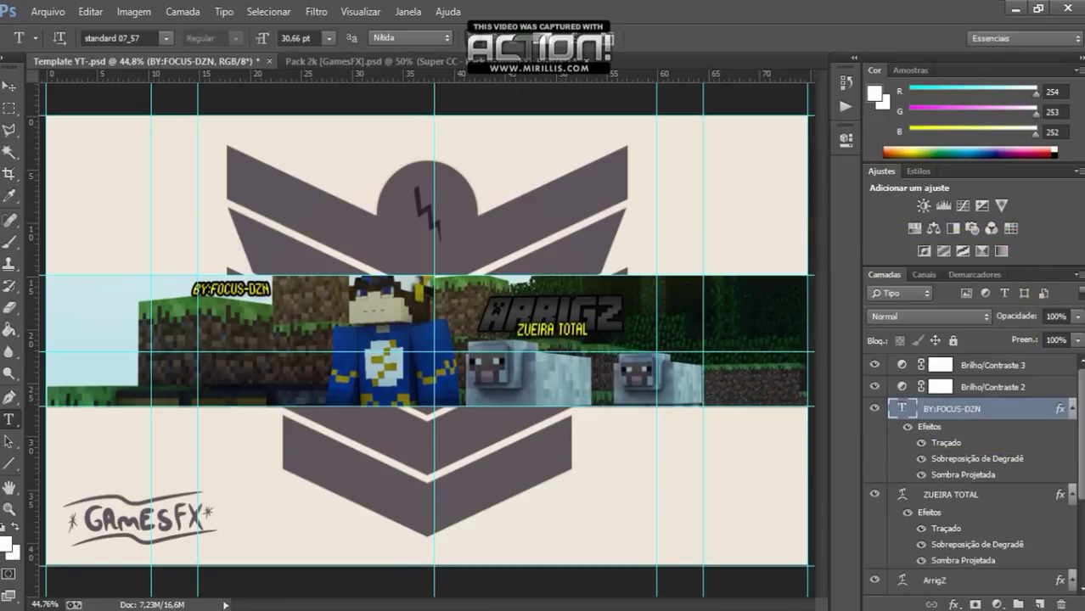
Select the triangle above the banner's diagonal with the Polygonal Lasso and create a new layer for it.
key("u")
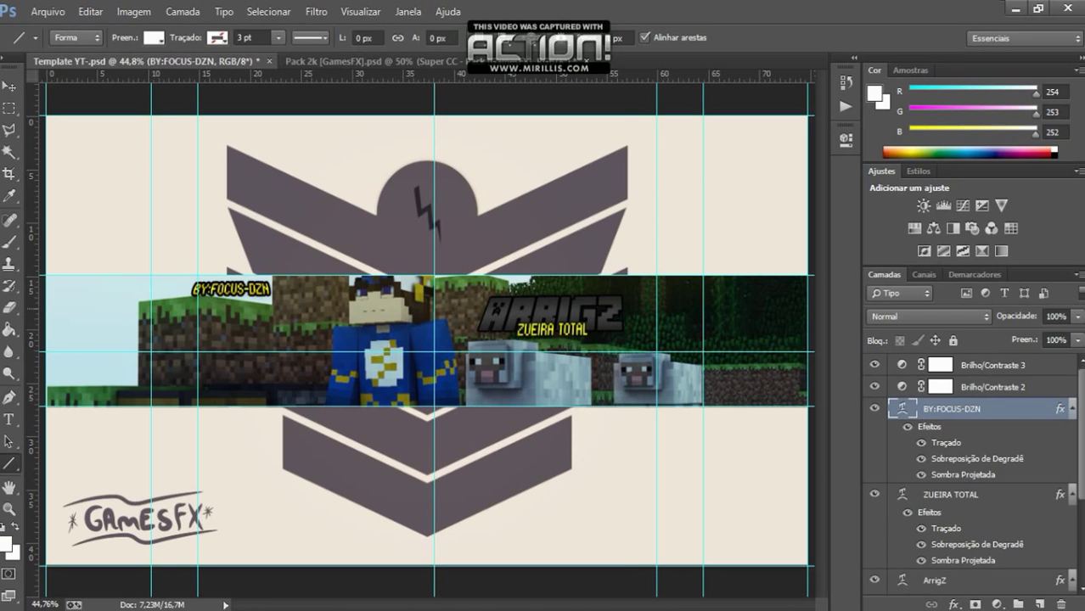
key("l")
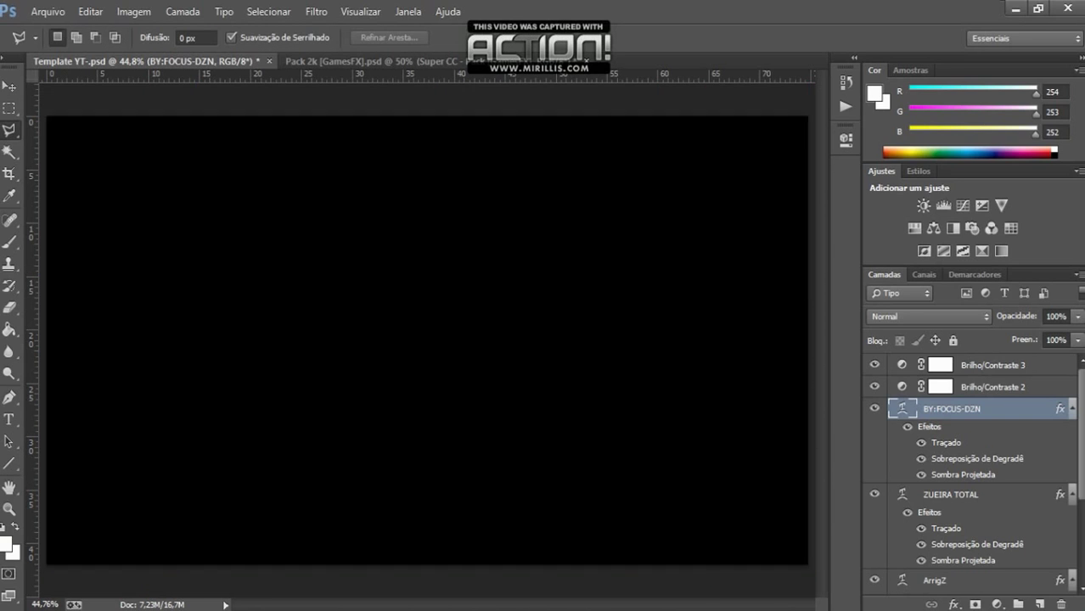
left_click(46, 275)
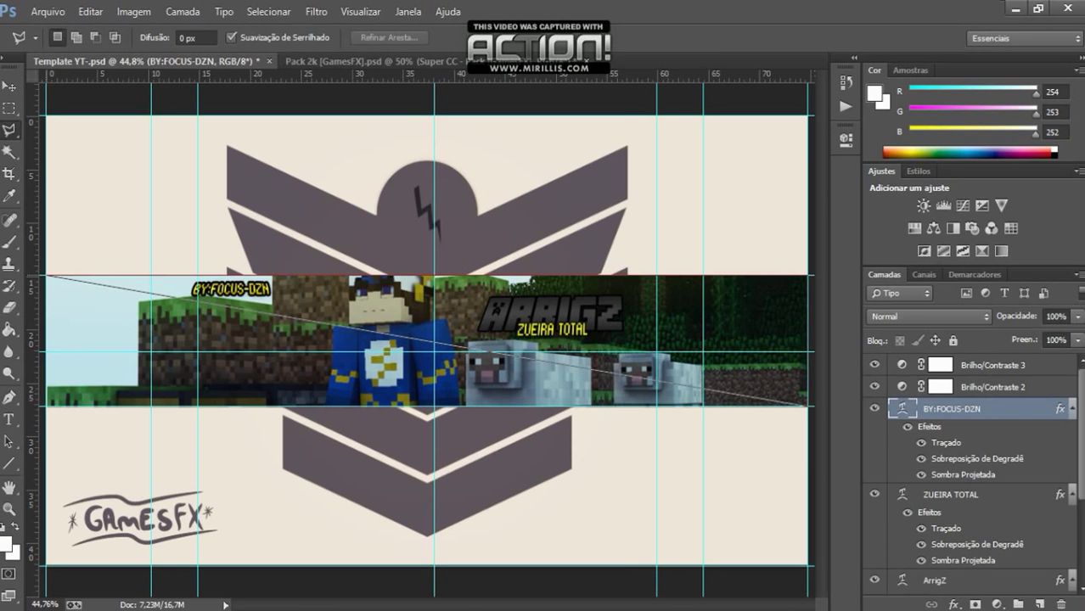
double_click(806, 406)
right_click(254, 301)
left_click(340, 466)
key("Return")
Fill the triangular selection with white, lower the layer's opacity to 5% and clear the selection.
right_click(348, 472)
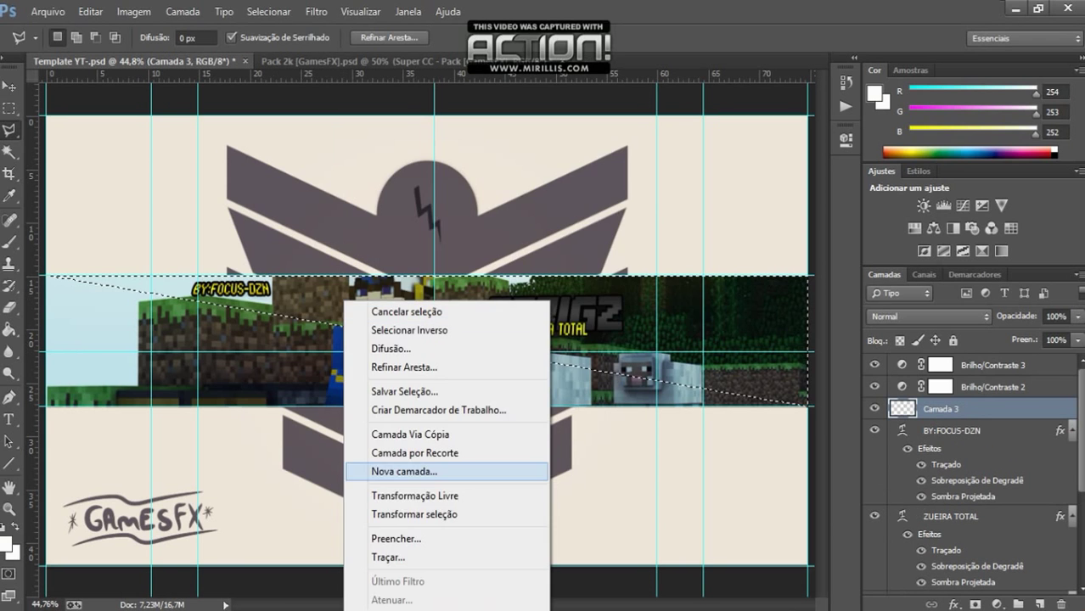
left_click(396, 538)
key("Return")
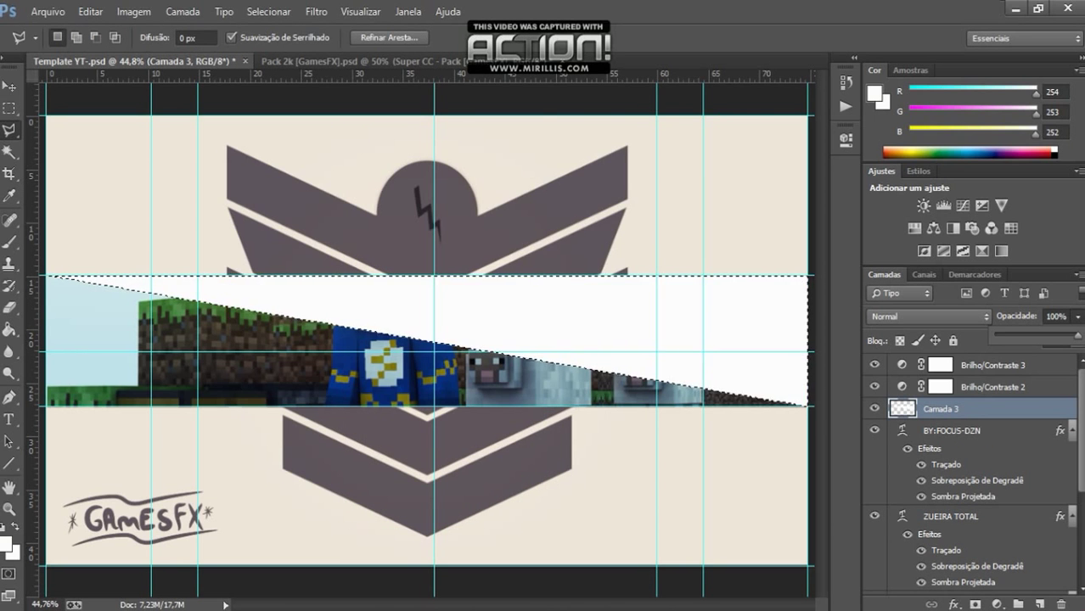
left_click_drag(1074, 336, 999, 336)
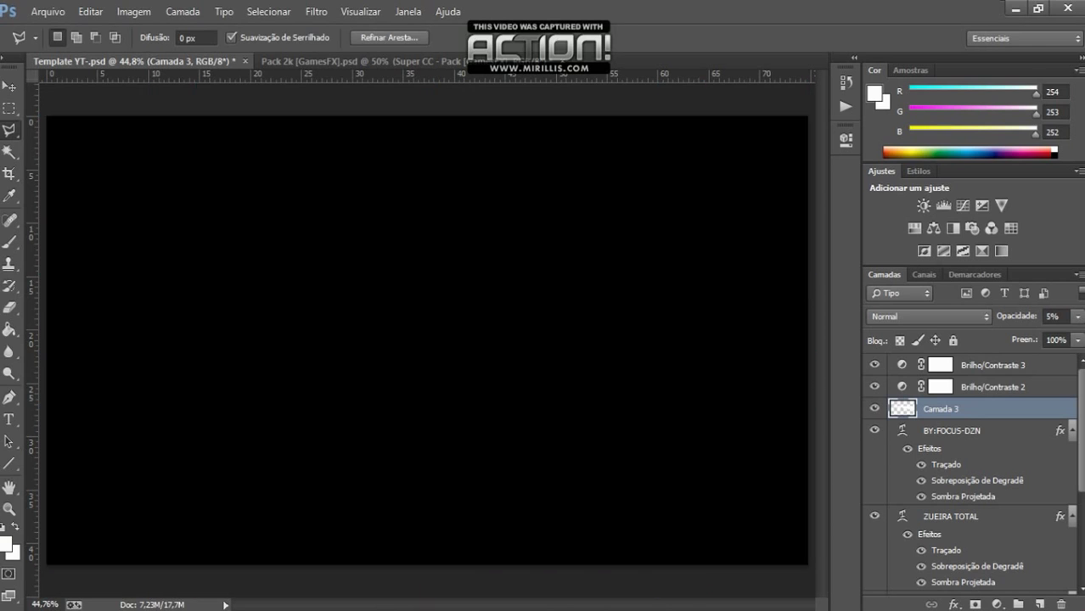
key("m")
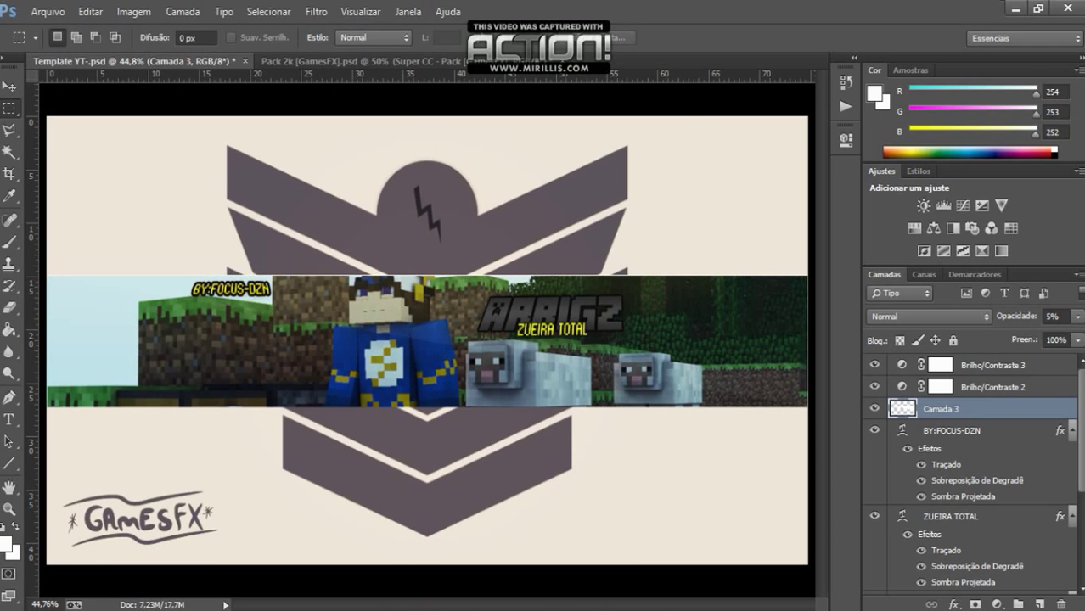
key("v")
Open the Save for Web export for the finished banner.
left_click(48, 11)
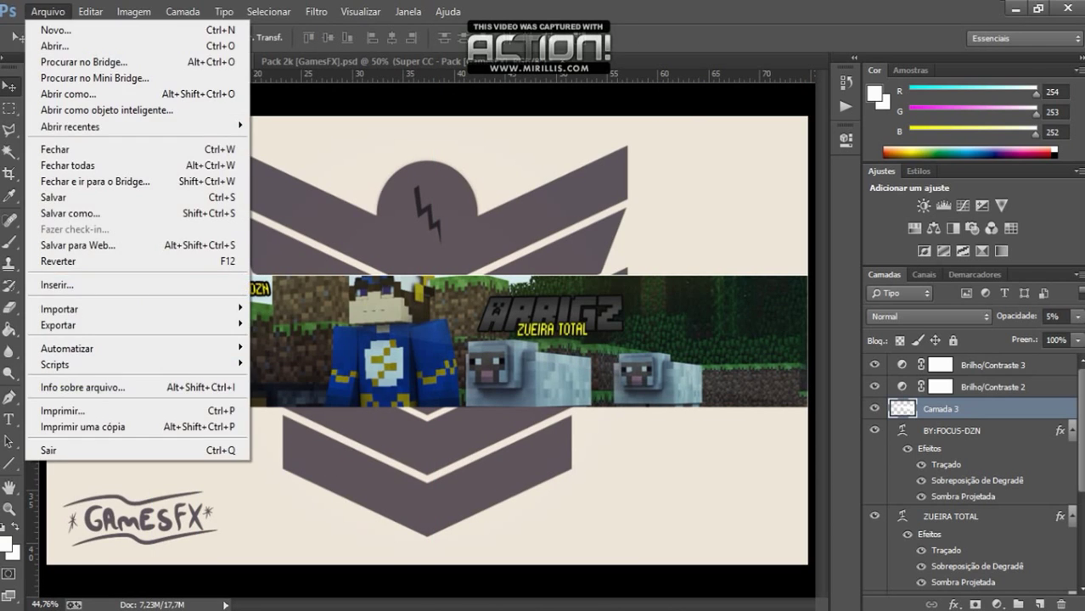
left_click(49, 12)
left_click(49, 11)
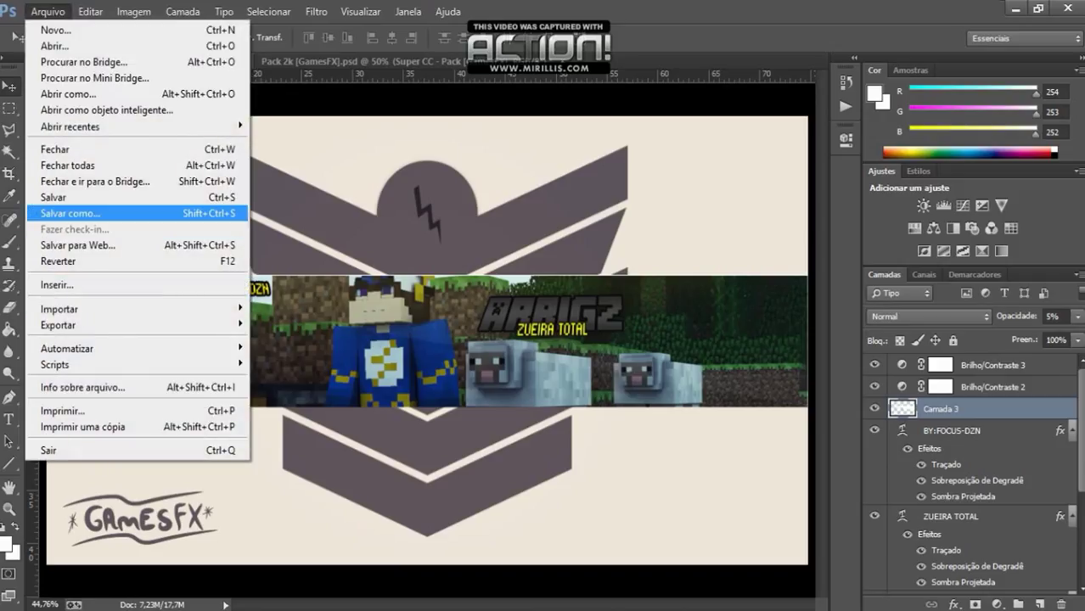
left_click(77, 245)
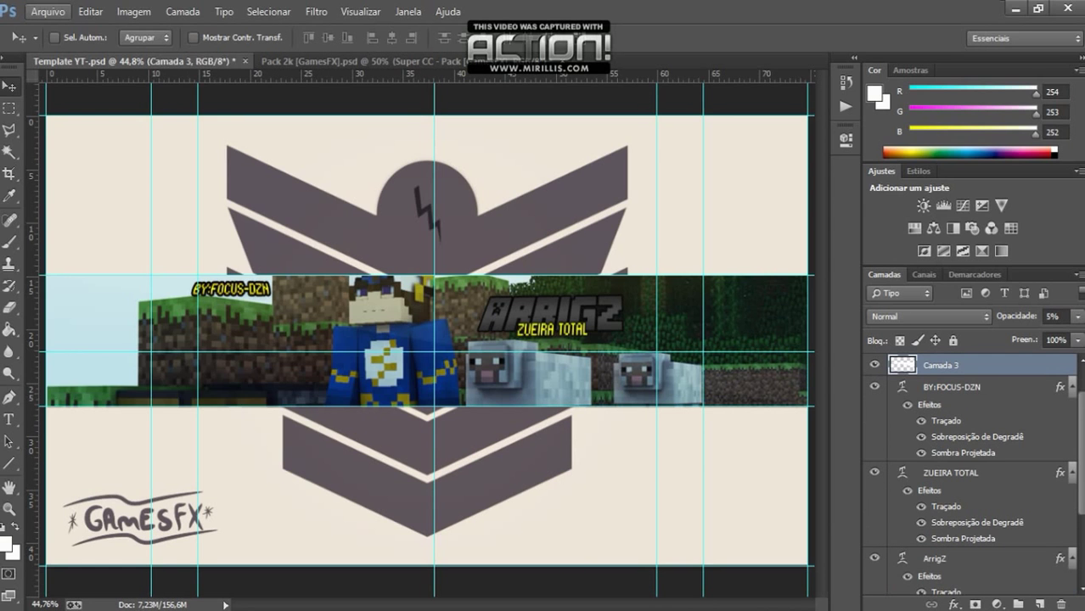
left_click(49, 11)
left_click(76, 246)
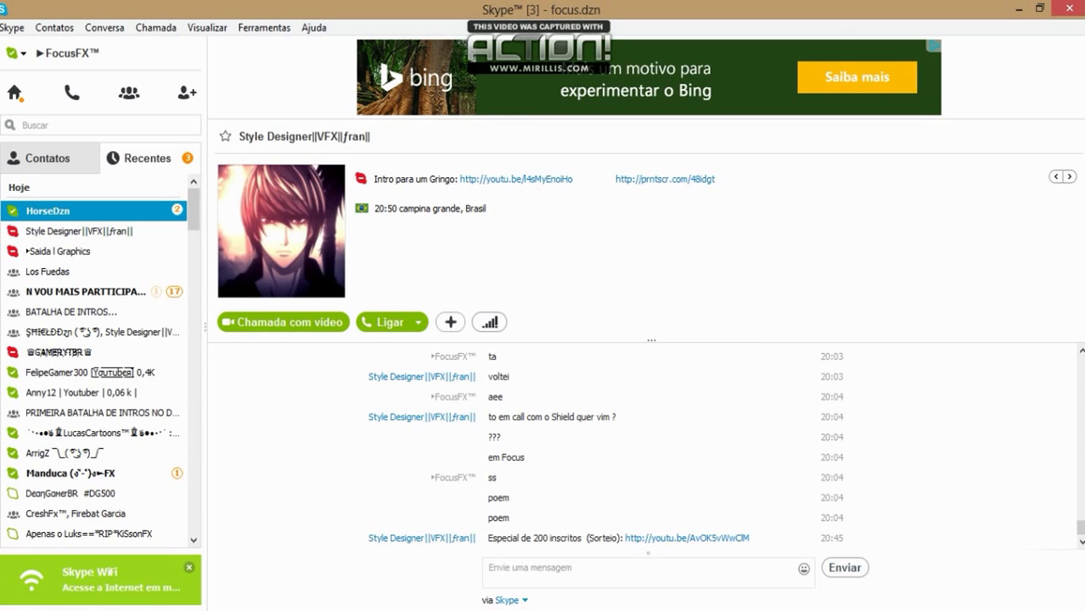
In Skype, open the unread chat with the contact discussing a design request and send "HM" and "E DE MINE".
left_click(64, 473)
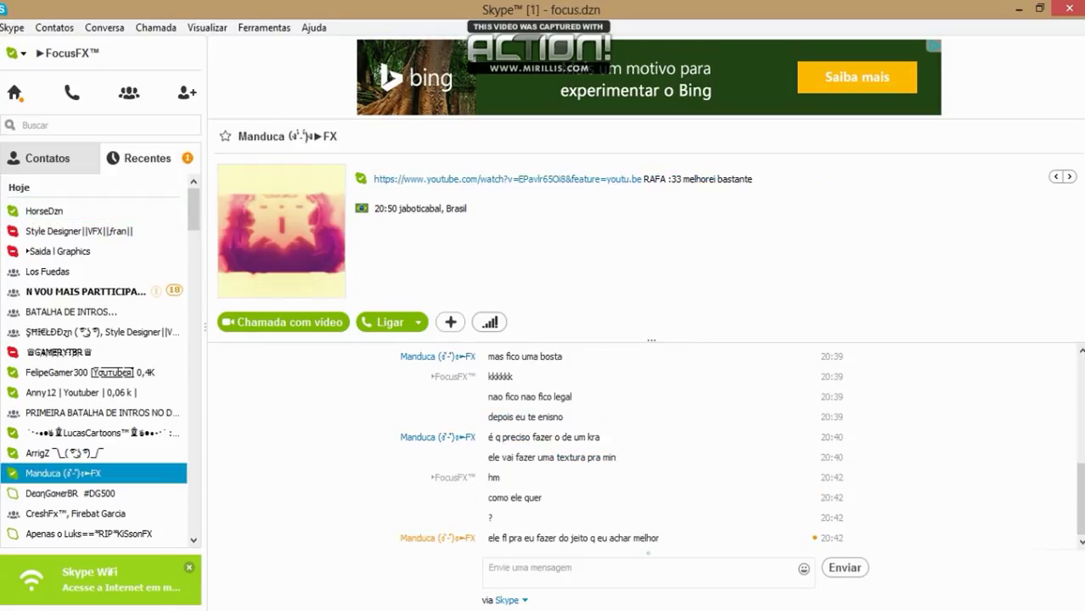
type("HM")
key("Return")
type("E DE ")
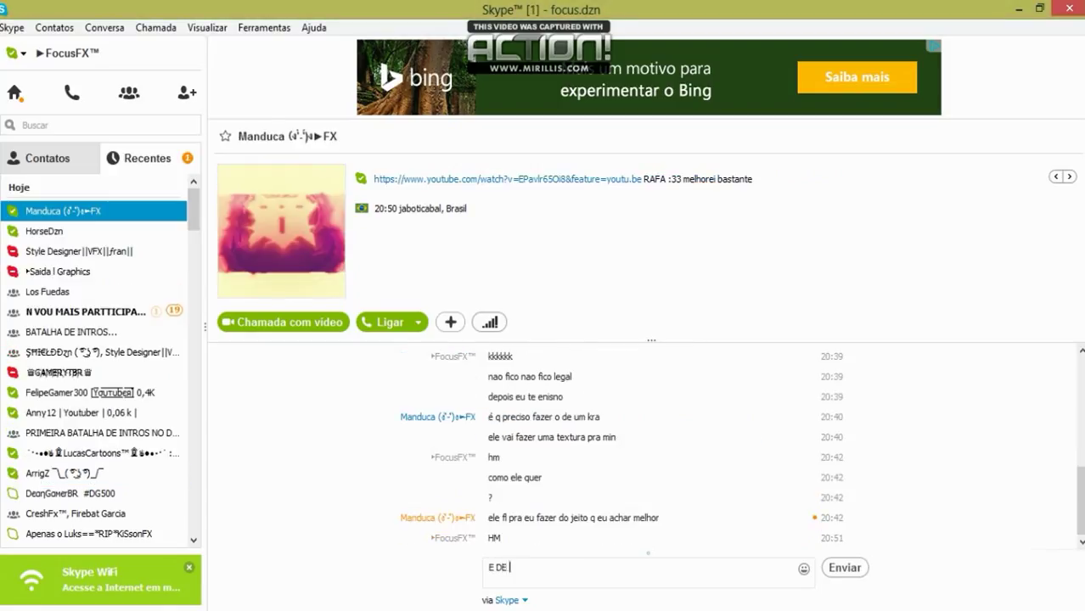
type("MINE")
key("Return")
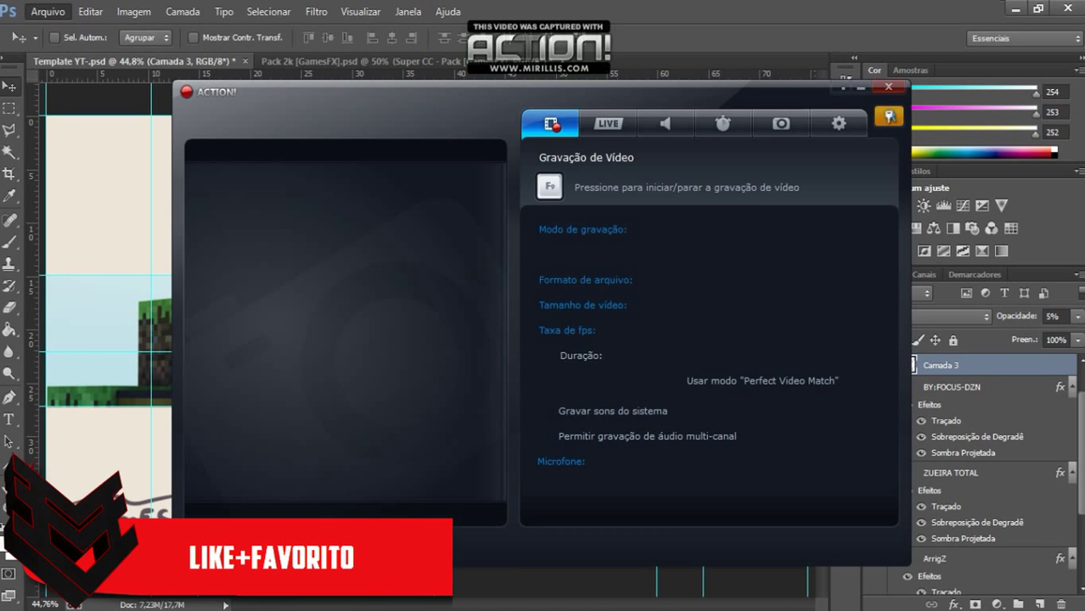
Send "EU TE AJUDO UM POUCO" and a follow-up message in the same chat, and open the other contact's unread conversation.
key("F9")
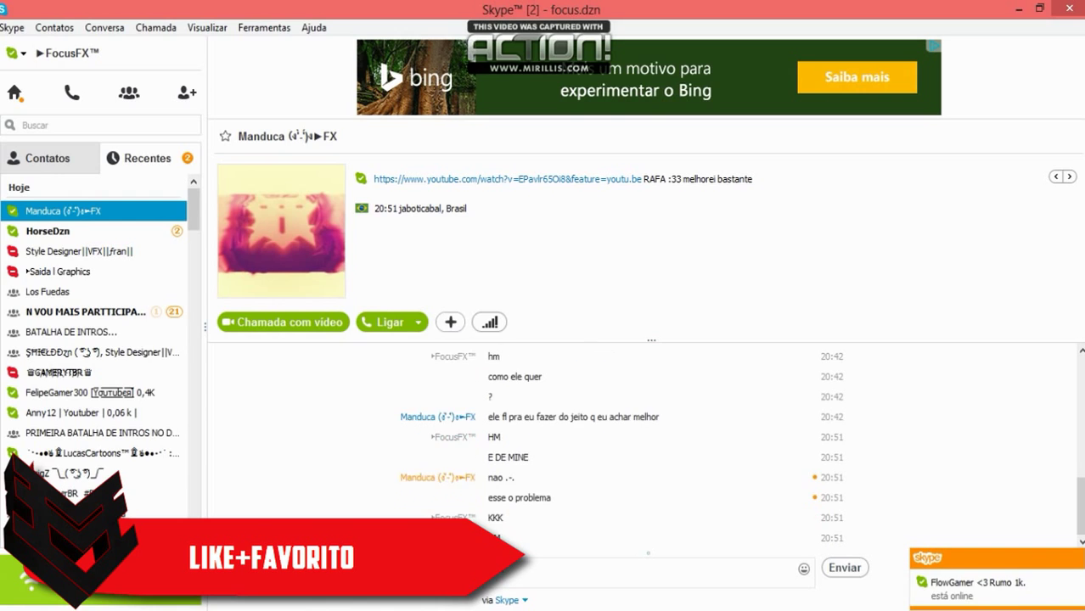
type("JUDO UM POUCO")
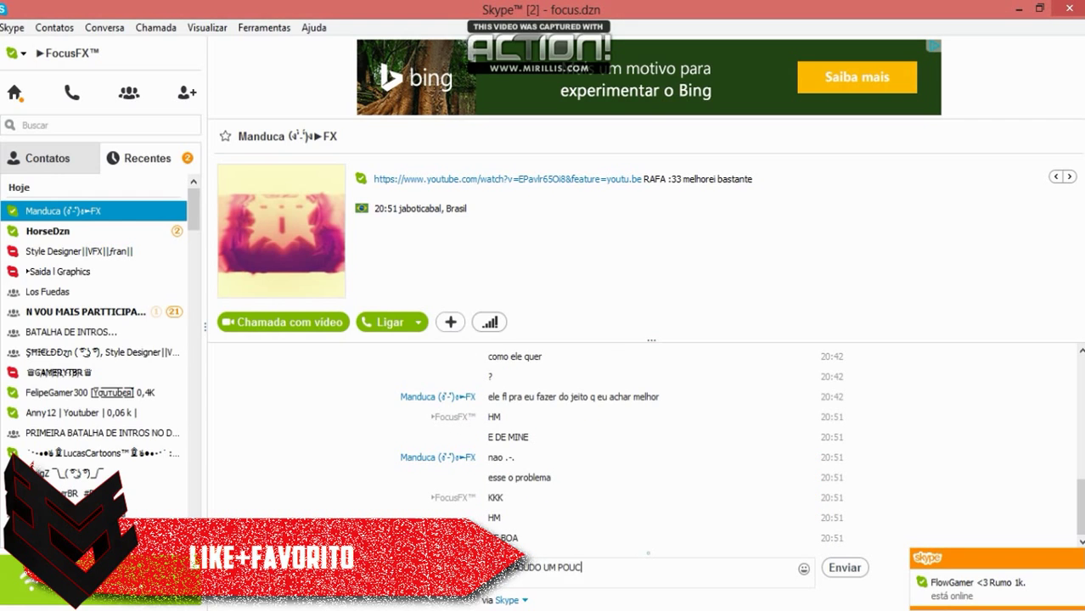
key("Return")
type("NAO FAZ SO PODIA")
key("Return")
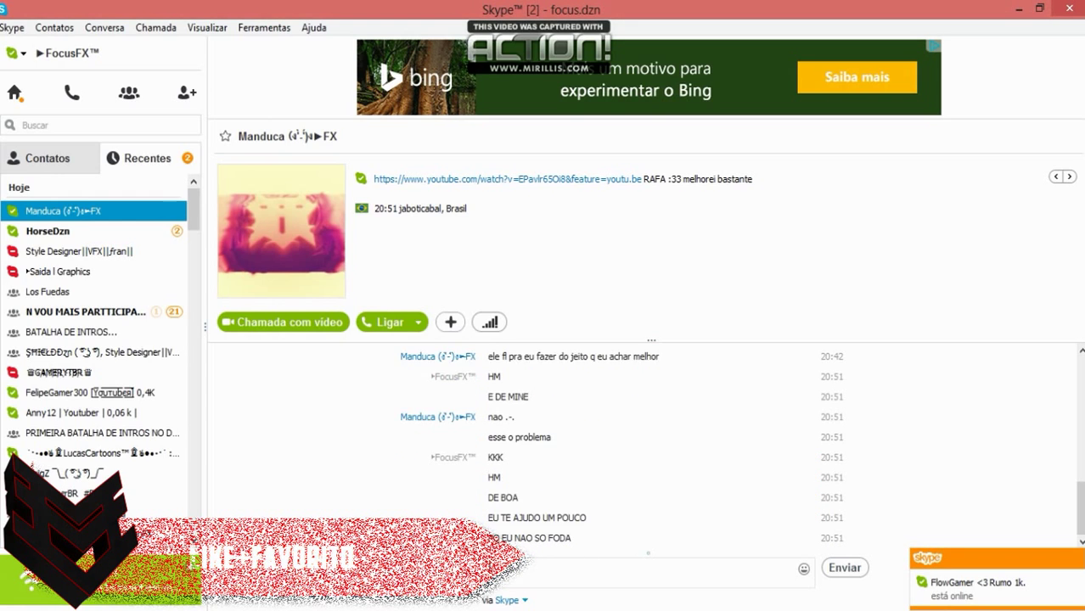
left_click(47, 231)
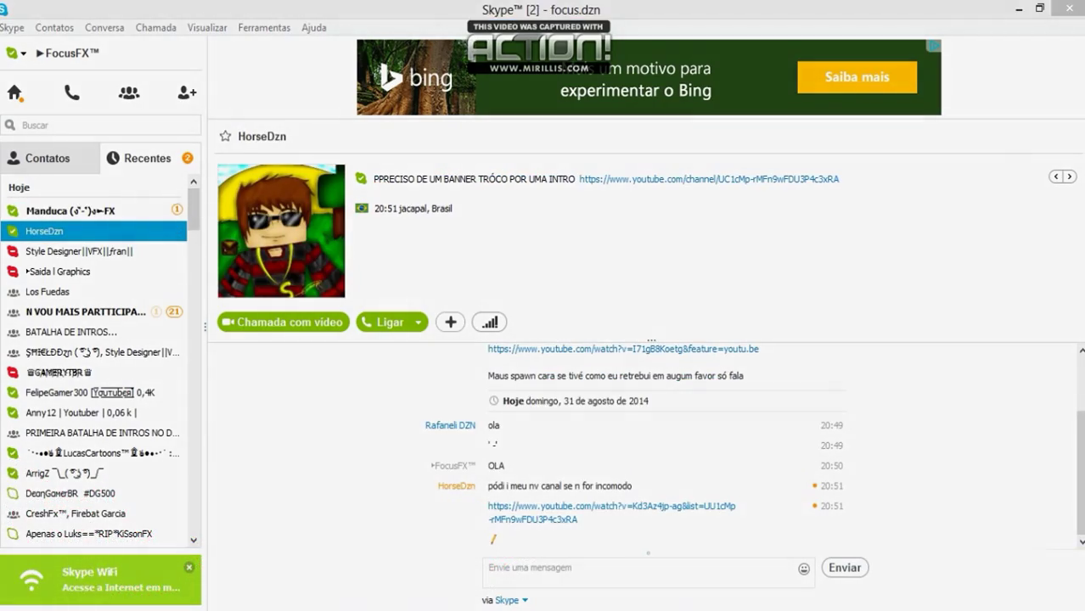
Return to Photoshop and save the optimized PNG-24 banner as Banner-ArrigZ in the Baneers folder.
key("alt+Tab")
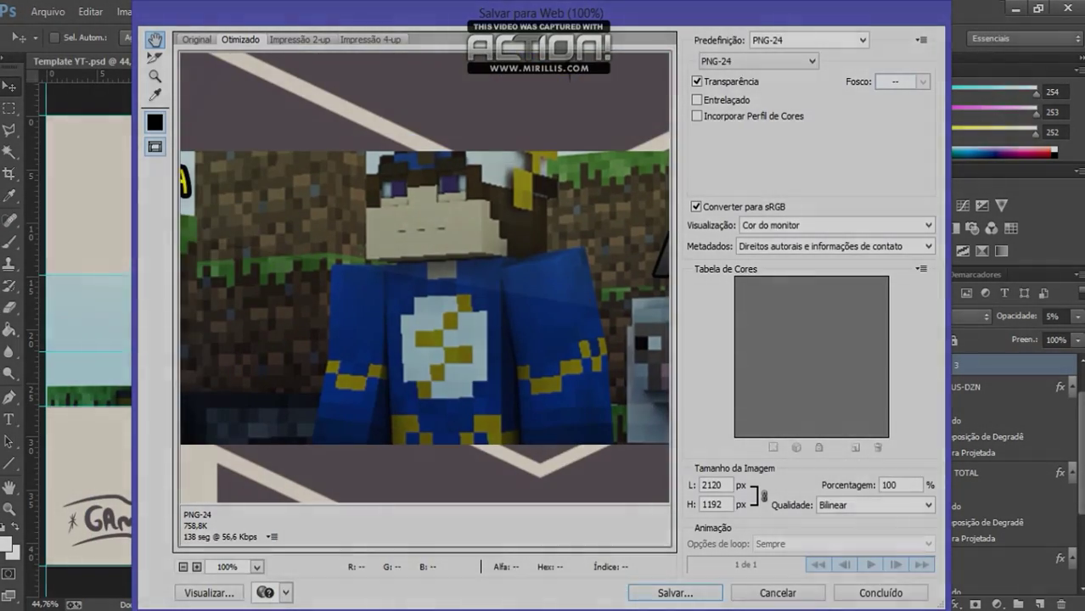
key("Return")
type("B")
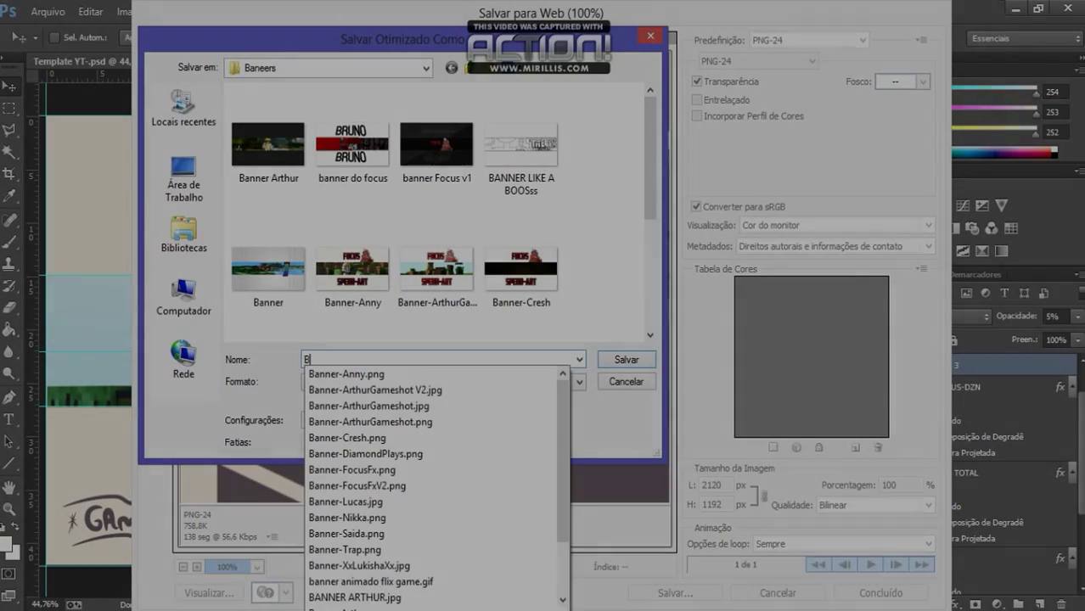
type("anner-")
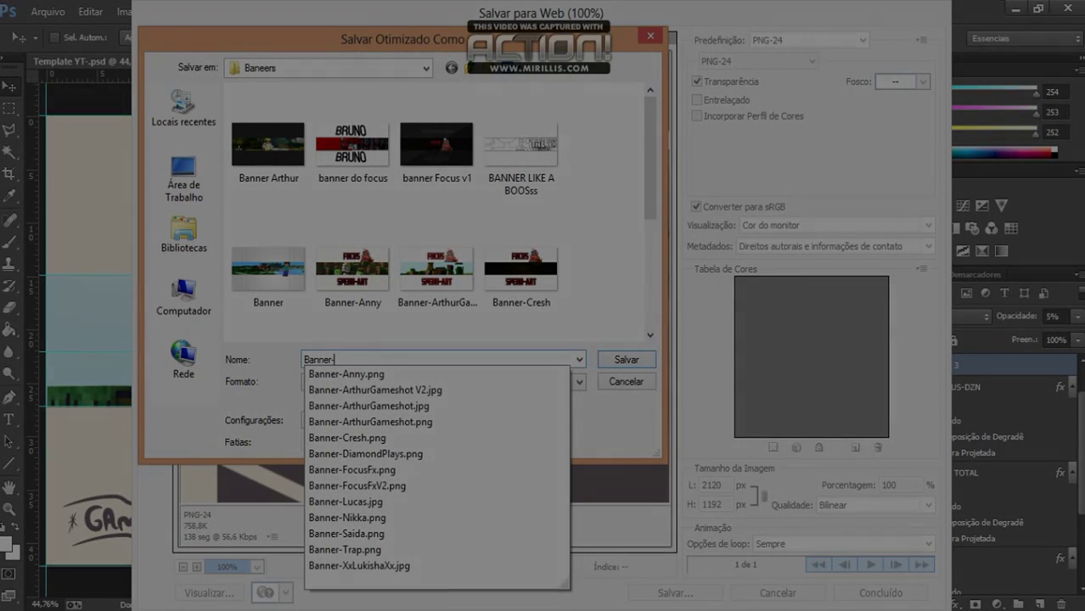
type("Img2")
key("Return")
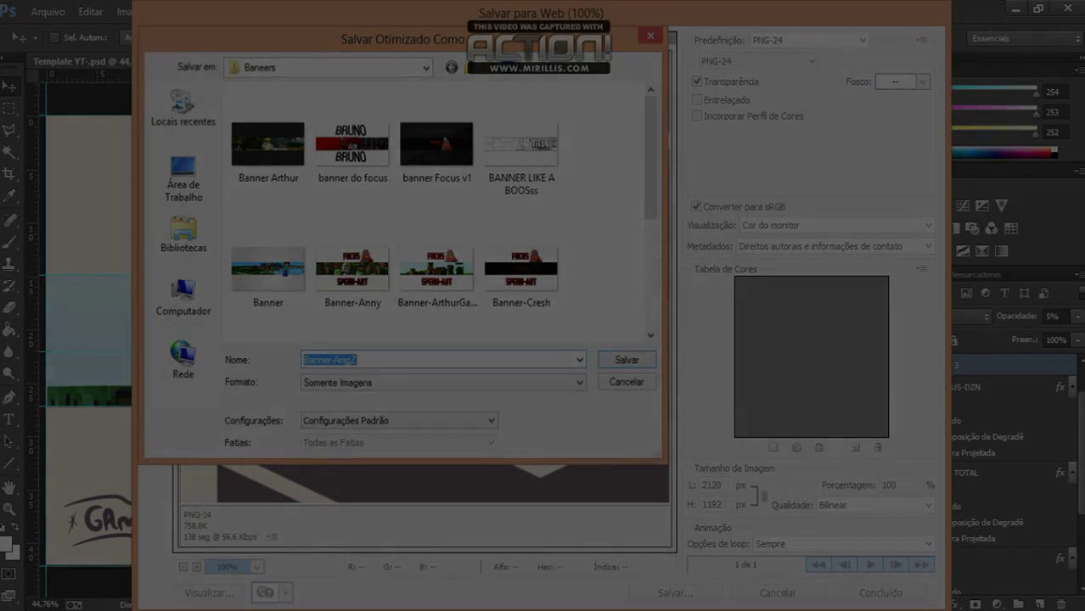